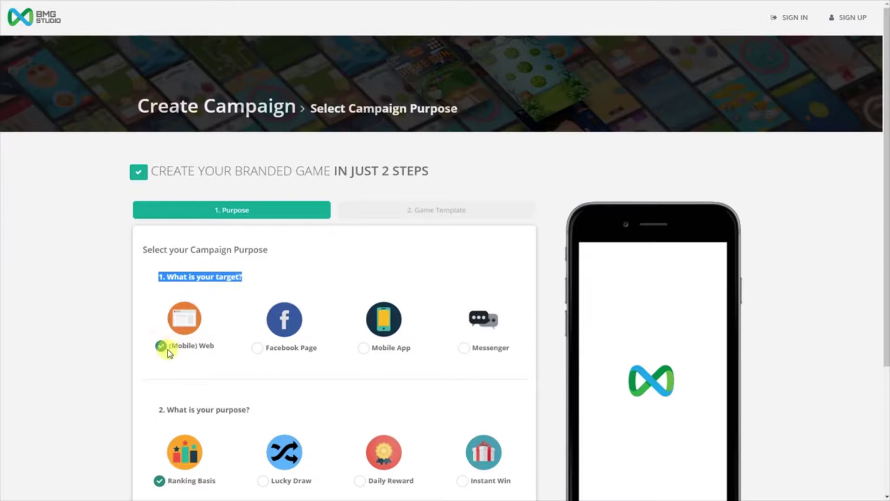
pyautogui.click(257, 349)
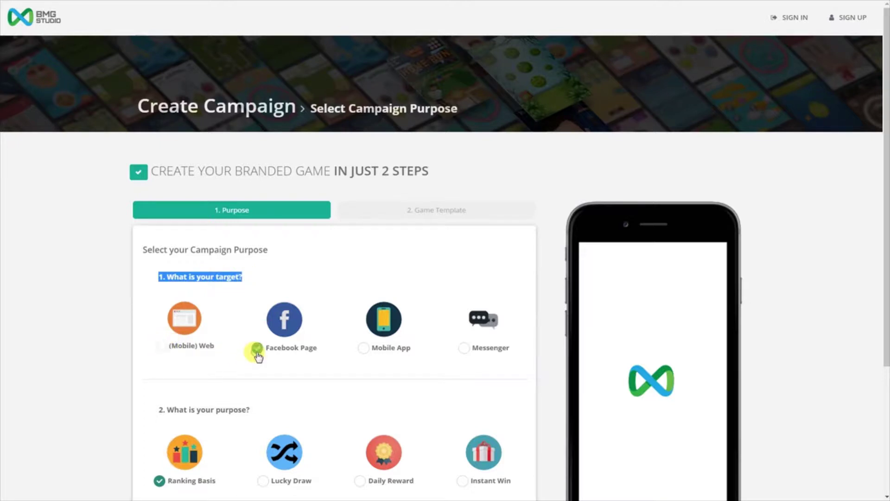
pyautogui.click(362, 350)
pyautogui.click(465, 351)
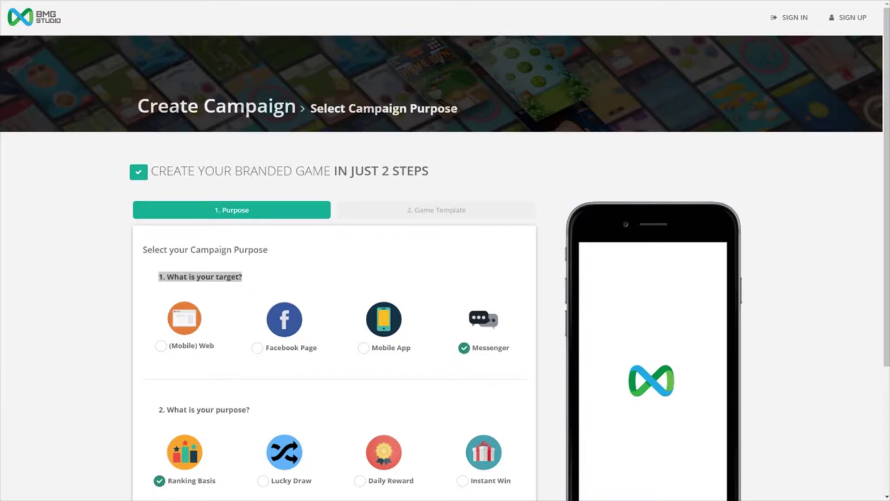
pyautogui.click(160, 346)
pyautogui.moveTo(150, 409); pyautogui.dragTo(255, 419)
pyautogui.scroll(-3, 255, 417)
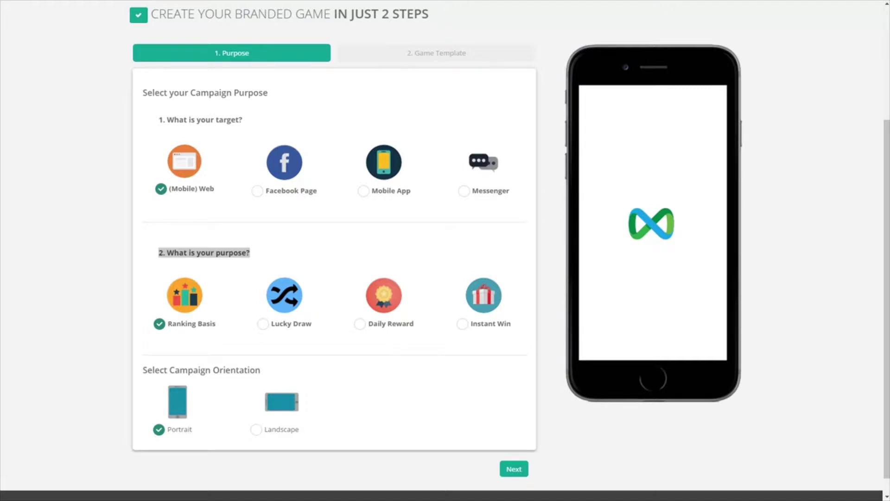
# Try the Lucky Draw, Daily Reward and Instant Win purposes, then settle back on Ranking Basis.
pyautogui.click(262, 324)
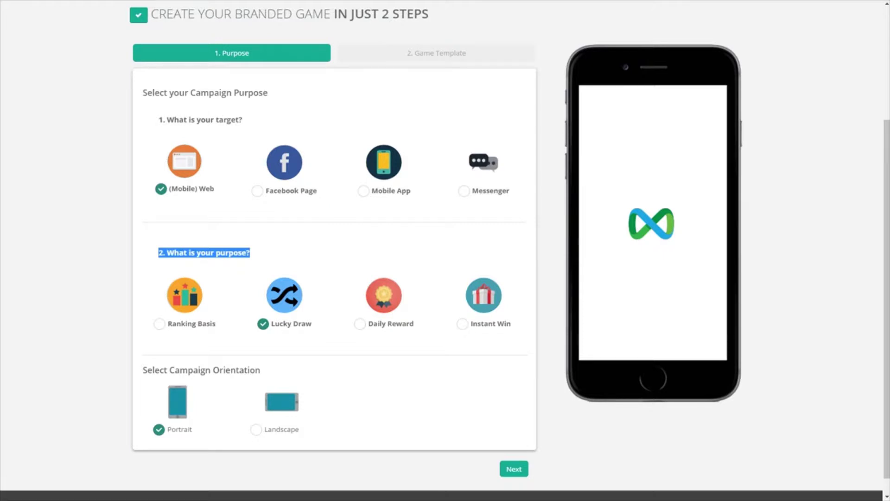
pyautogui.click(360, 323)
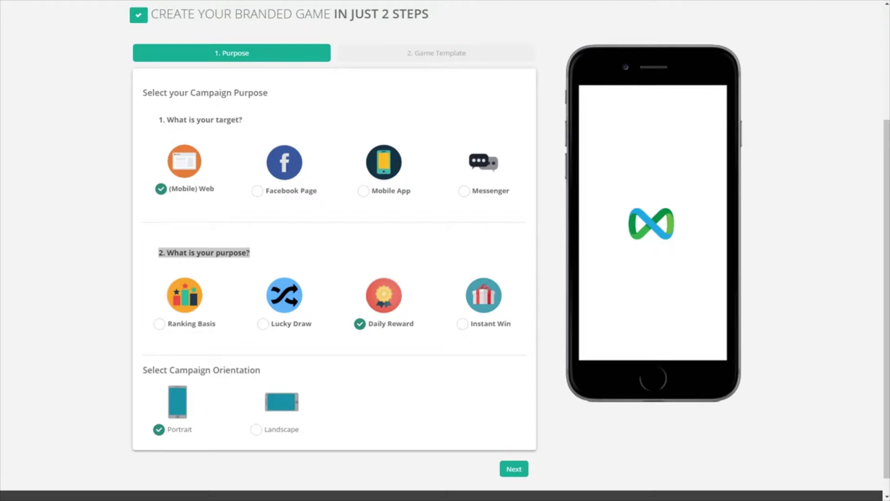
pyautogui.click(464, 324)
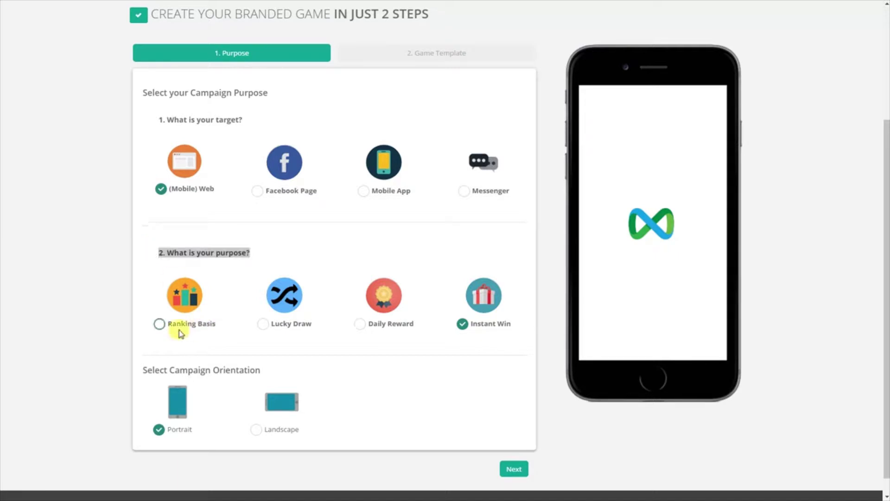
pyautogui.click(160, 323)
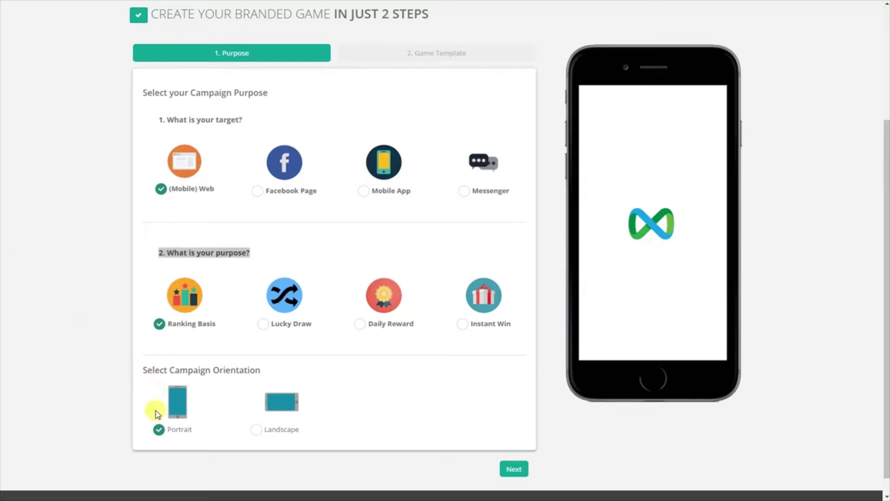
# Switch the campaign orientation to Landscape and back to Portrait, then continue to Game Template.
pyautogui.moveTo(143, 370); pyautogui.dragTo(266, 374)
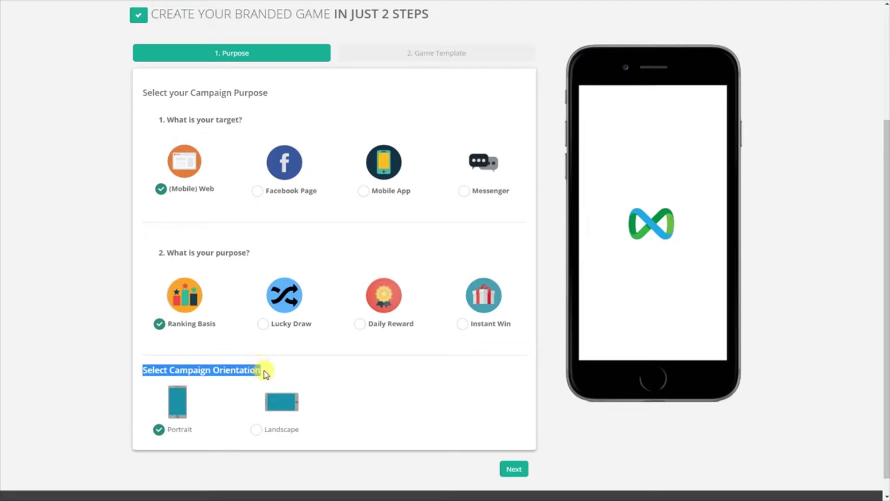
pyautogui.click(257, 430)
pyautogui.click(160, 430)
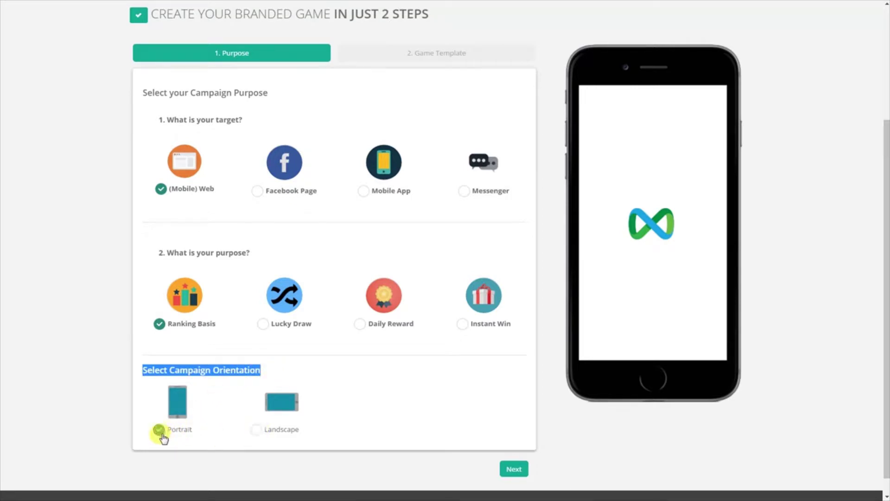
pyautogui.click(513, 470)
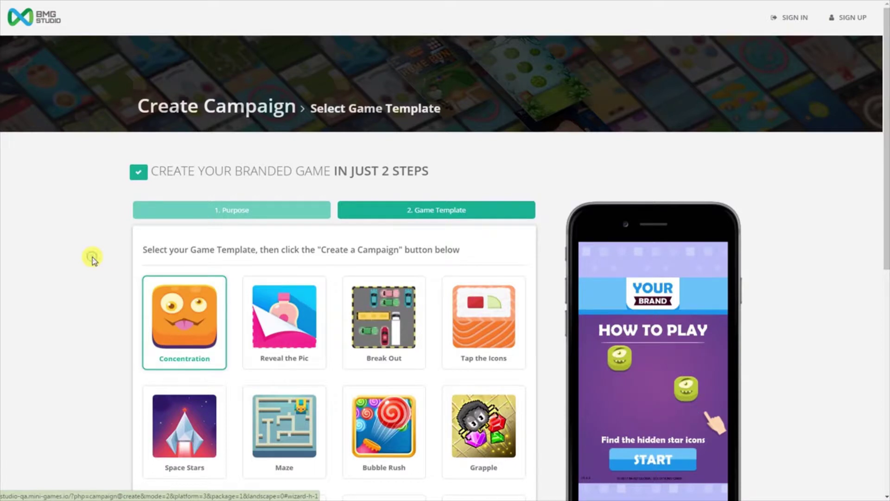
# Browse the template list and start the demo game in the phone preview.
pyautogui.scroll(-5, 92, 259)
pyautogui.scroll(-3, 93, 260)
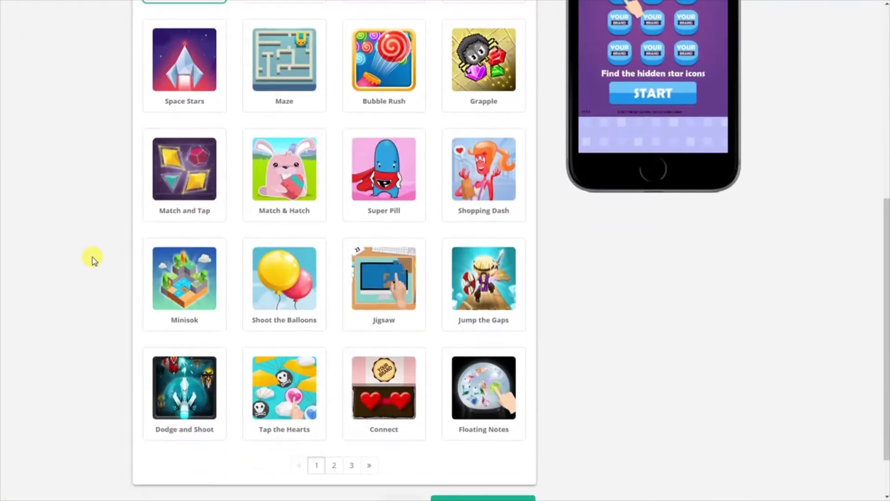
pyautogui.scroll(-1, 93, 260)
pyautogui.scroll(8, 92, 260)
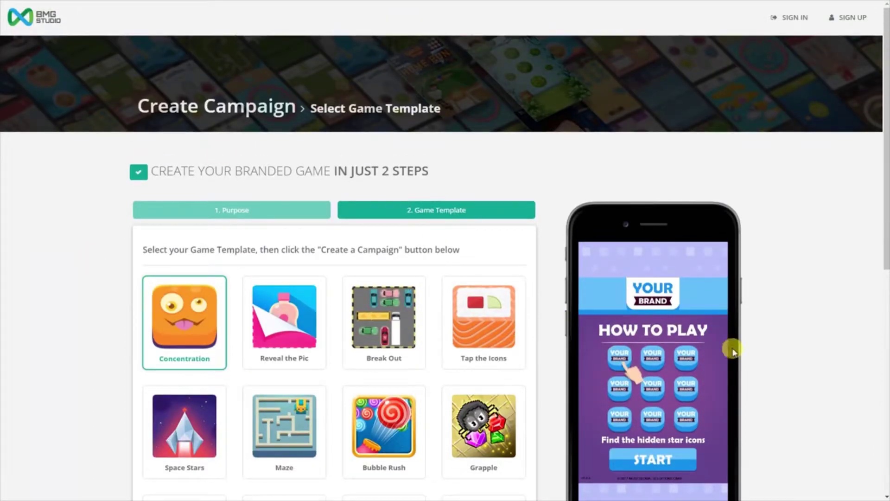
pyautogui.scroll(-3, 724, 357)
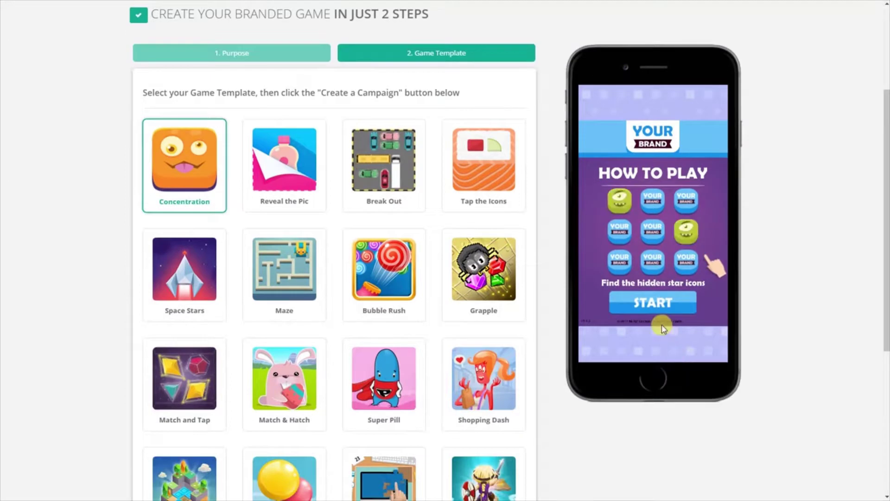
pyautogui.click(656, 307)
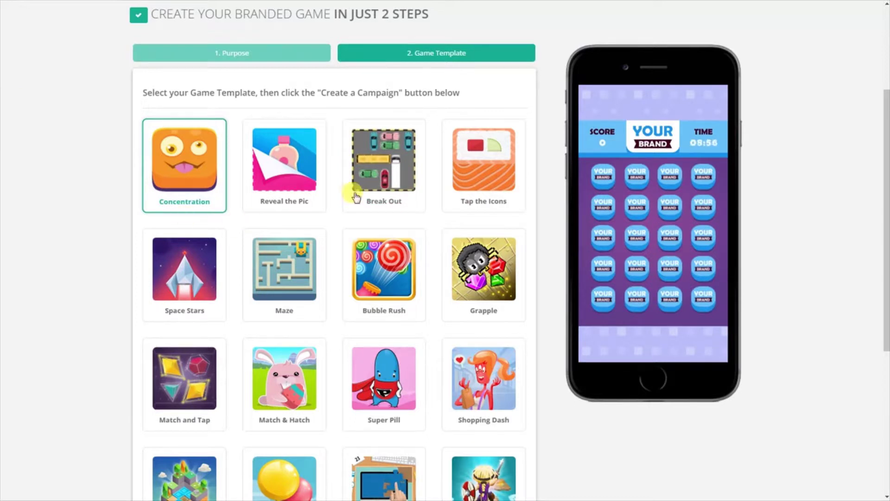
# Select the Break Out template and choose Create a Campaign.
pyautogui.click(380, 173)
pyautogui.click(465, 294)
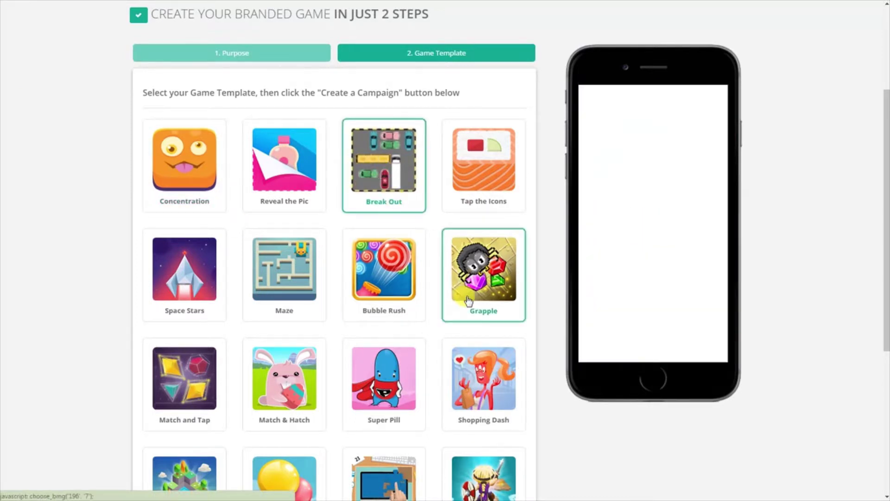
pyautogui.scroll(-3, 469, 300)
pyautogui.scroll(-3, 469, 300)
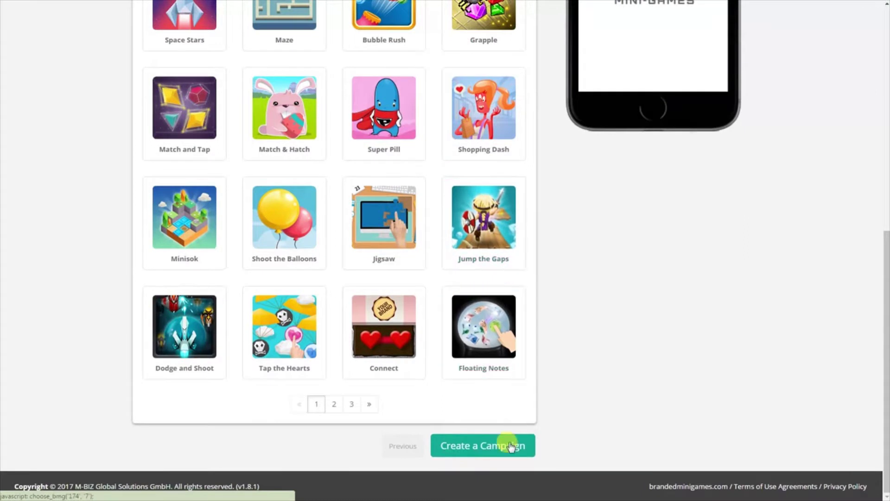
pyautogui.click(482, 448)
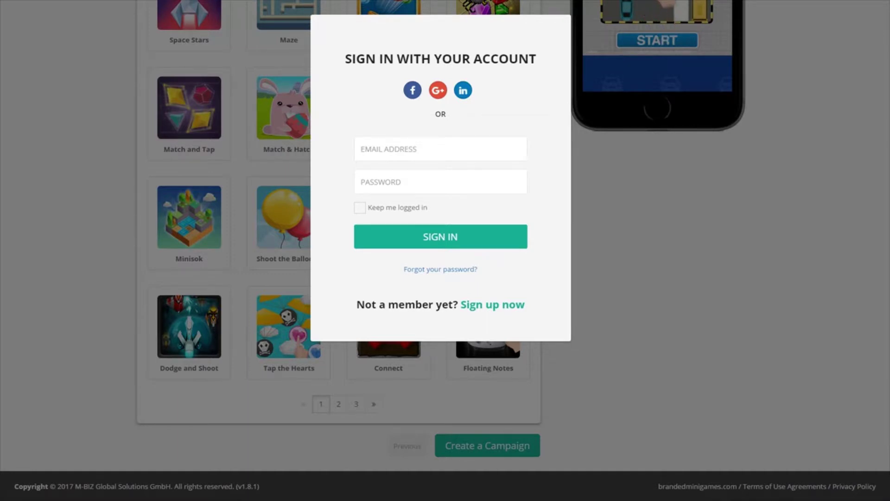
# Leave the sign-in form and switch to creating a new account via Sign up now.
pyautogui.click(410, 151)
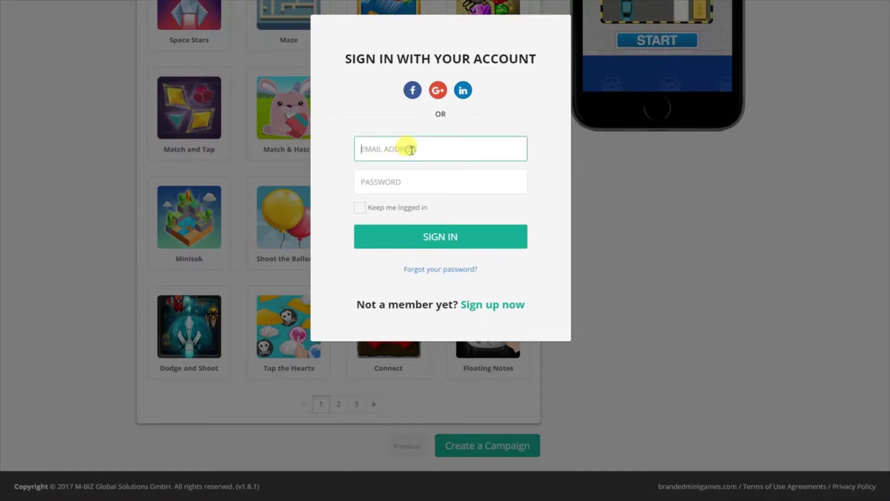
pyautogui.click(408, 184)
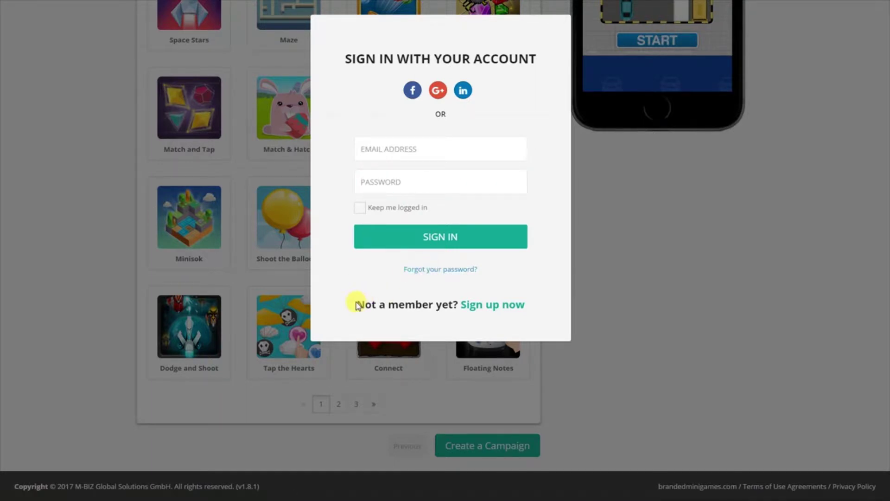
pyautogui.moveTo(357, 304); pyautogui.dragTo(473, 307)
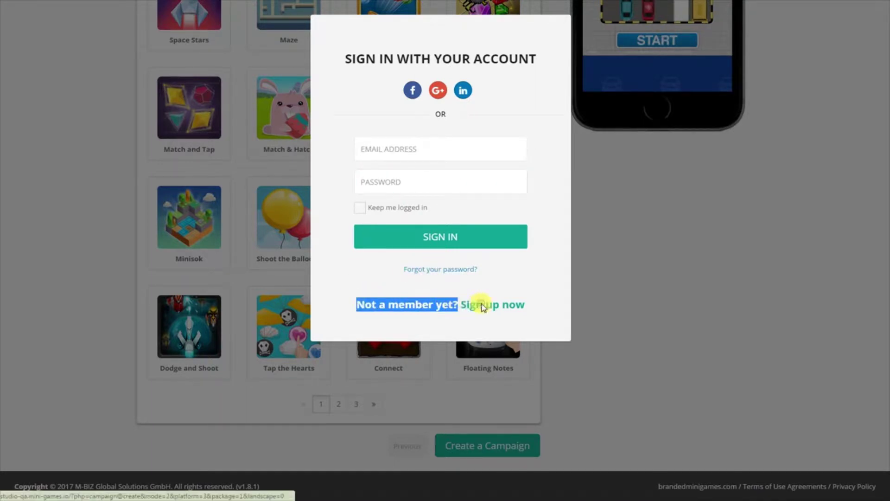
pyautogui.click(479, 306)
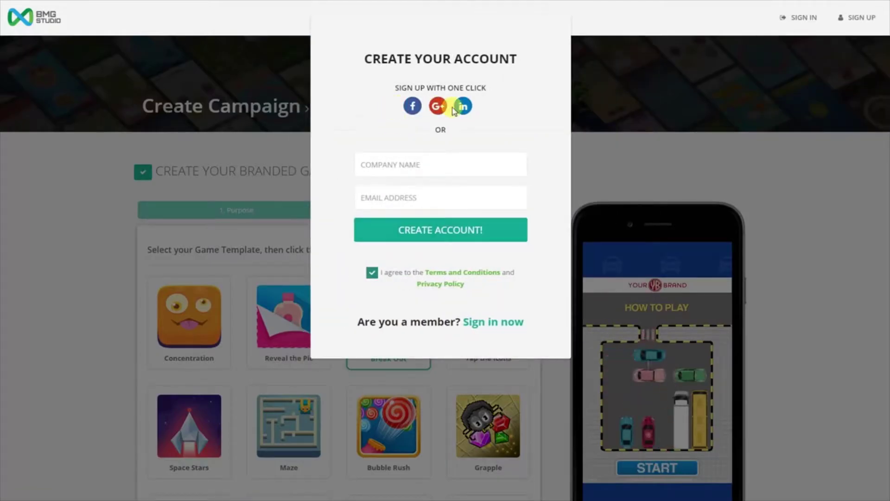
# Register with company name 'bbbgglobal' and the pasted account e-mail address.
pyautogui.click(442, 165)
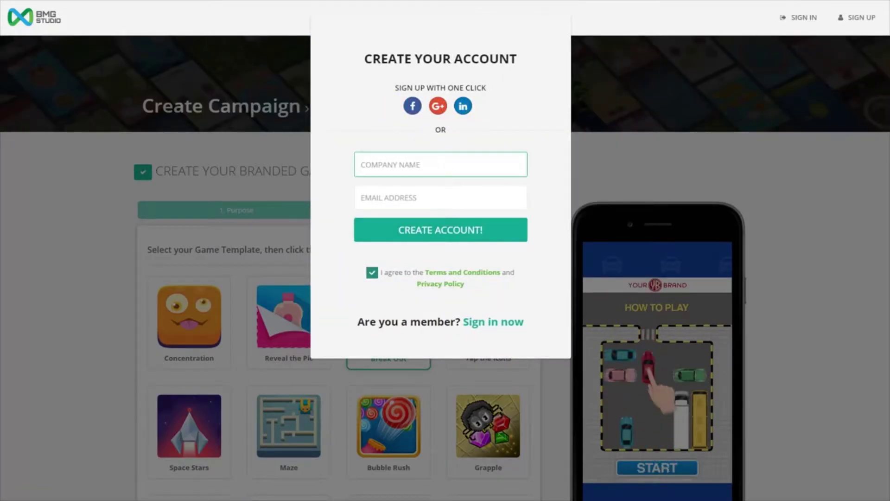
pyautogui.click(270, 154)
pyautogui.click(373, 166)
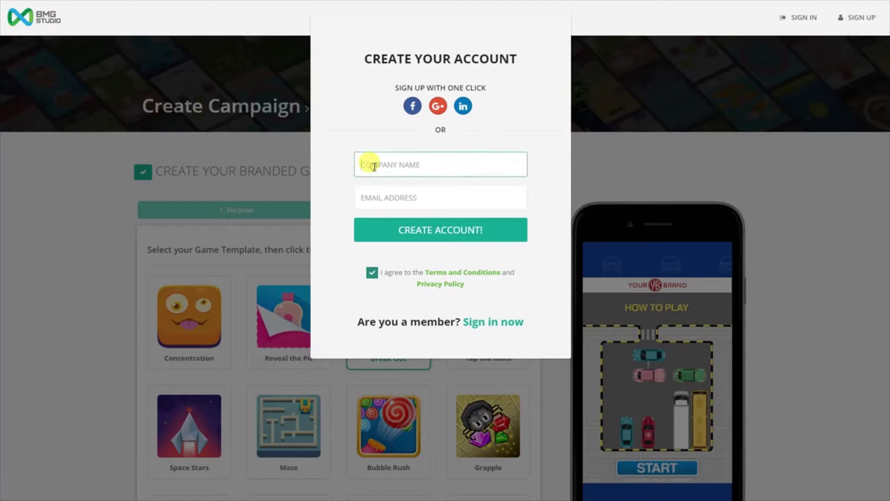
pyautogui.write('bbbgglob')
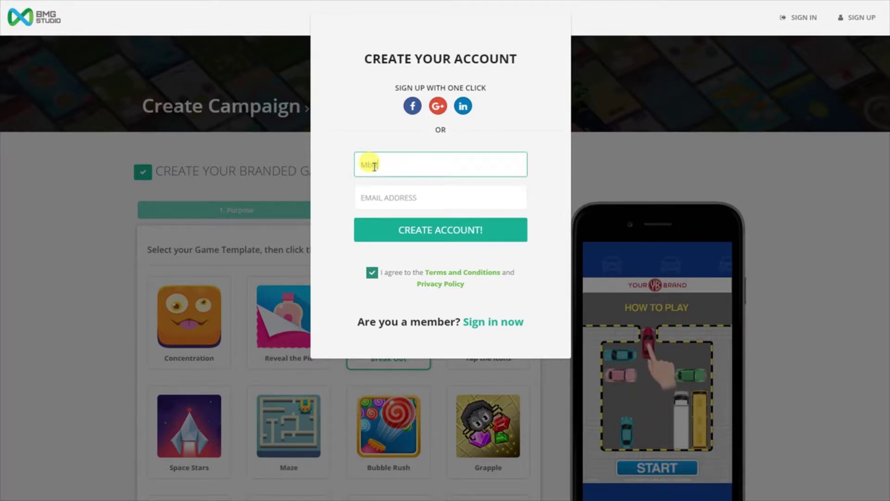
pyautogui.write('al')
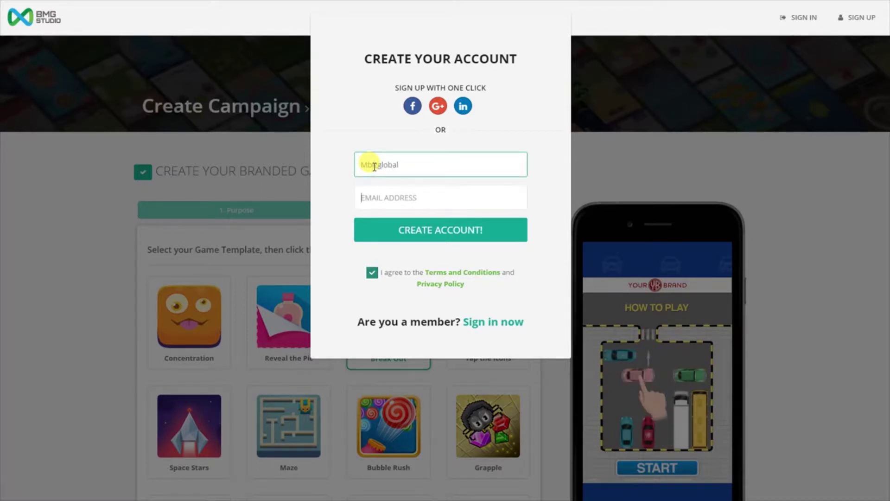
pyautogui.press('Tab')
pyautogui.hotkey('ctrl', 'v')
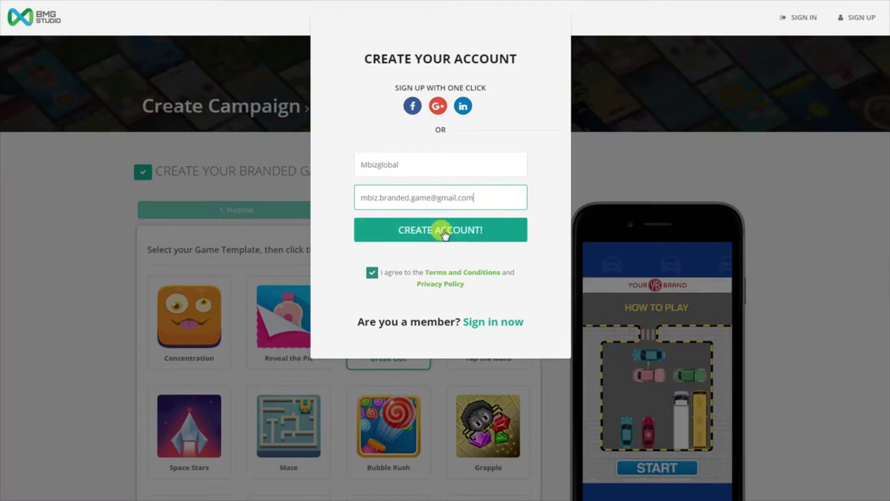
pyautogui.click(444, 232)
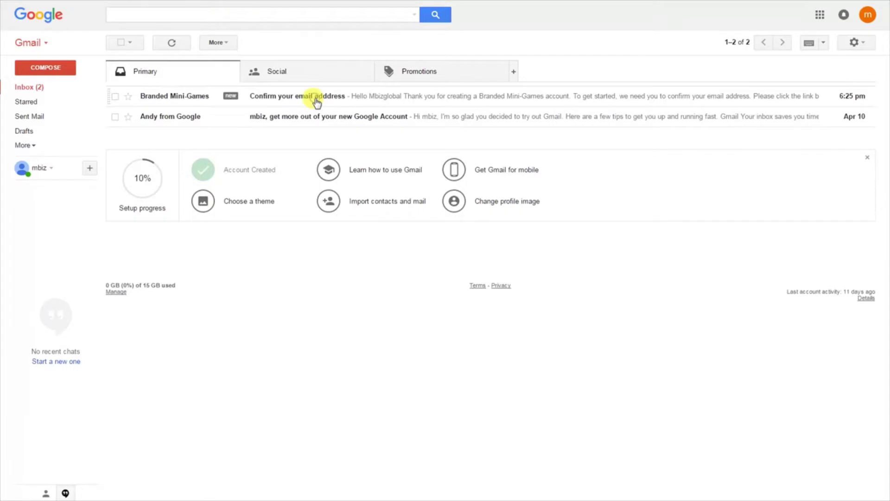
# Open the 'Confirm your email address' message and follow its verification link.
pyautogui.click(312, 96)
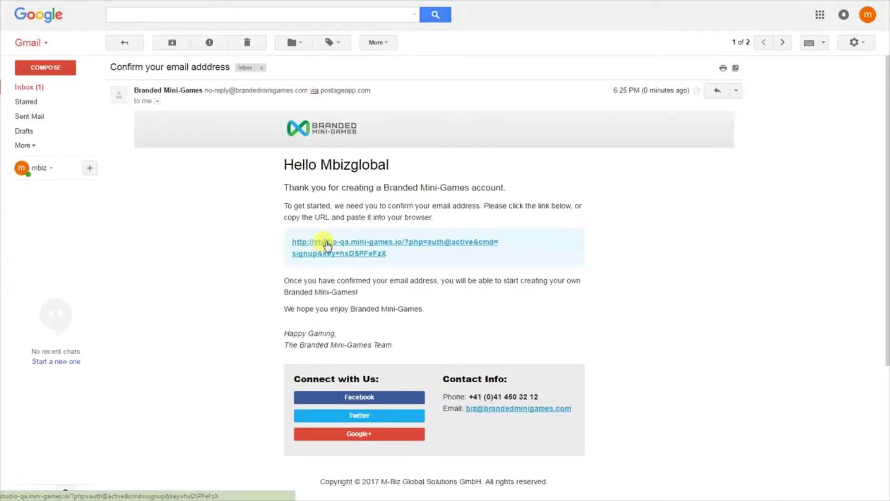
pyautogui.click(324, 245)
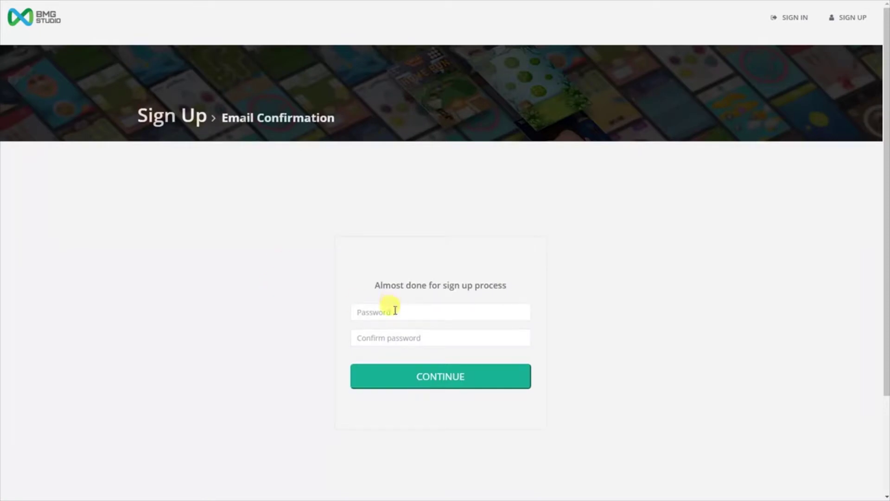
# Enter and confirm the account password, then submit it to continue sign-up.
pyautogui.click(391, 309)
pyautogui.write('••')
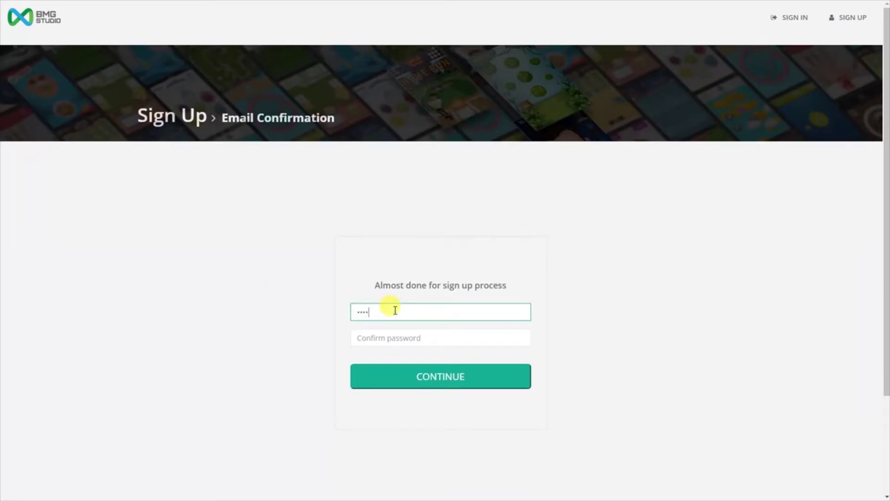
pyautogui.press('Tab')
pyautogui.write('••')
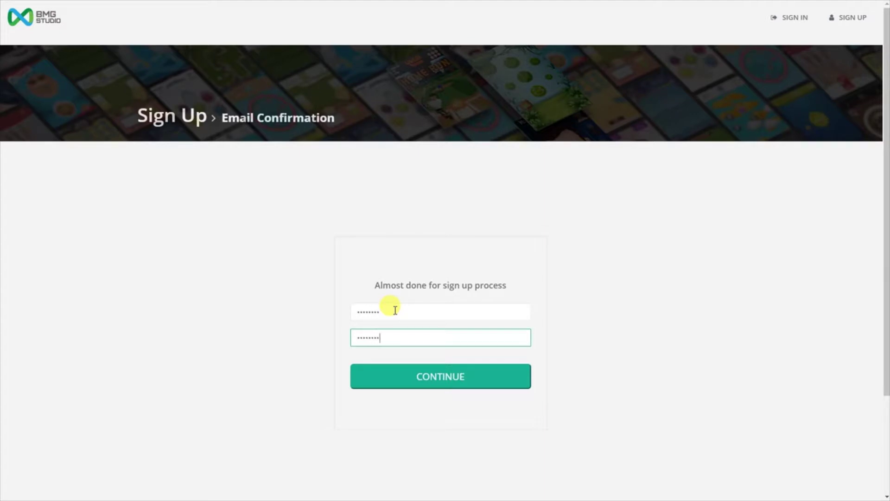
pyautogui.click(422, 383)
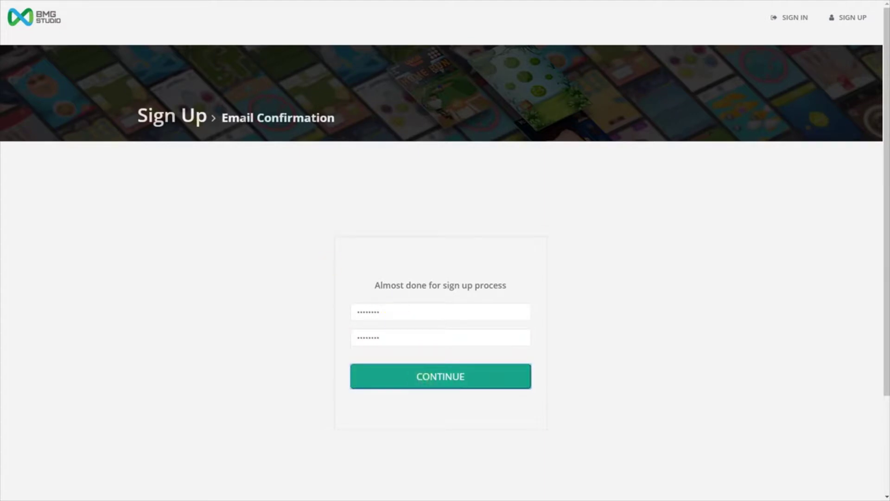
# Fill in the account holder's name, pick country Vietnam - VN, and save the profile.
pyautogui.click(415, 299)
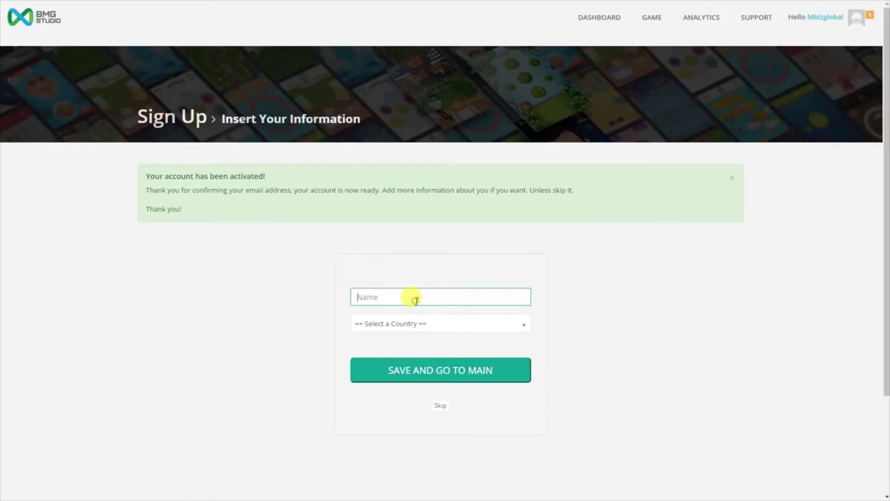
pyautogui.write('Mary')
pyautogui.press('Tab')
pyautogui.click(416, 325)
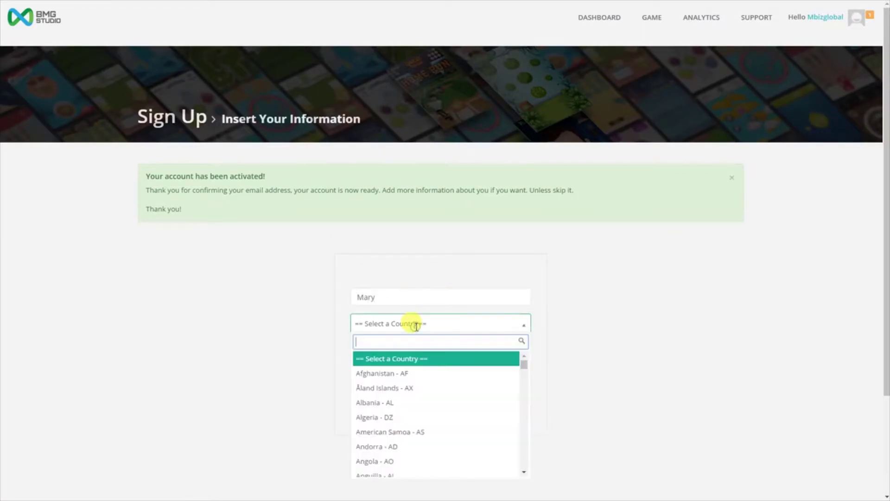
pyautogui.write('vietn')
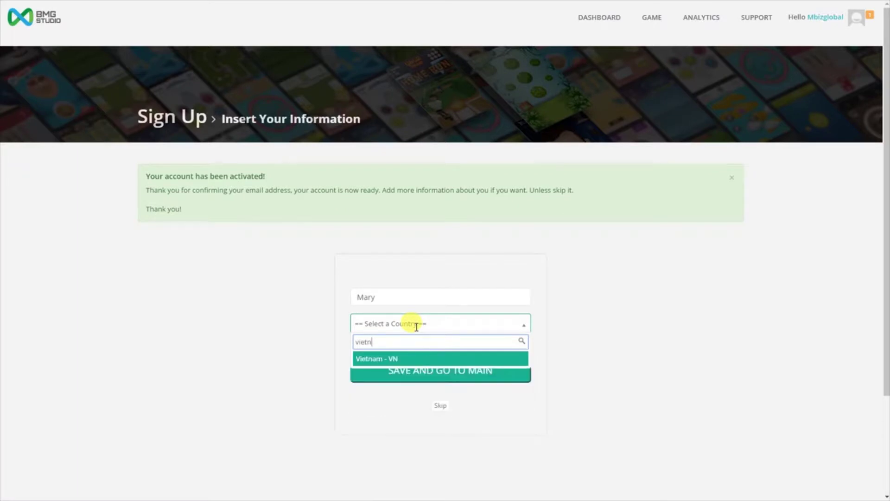
pyautogui.click(421, 359)
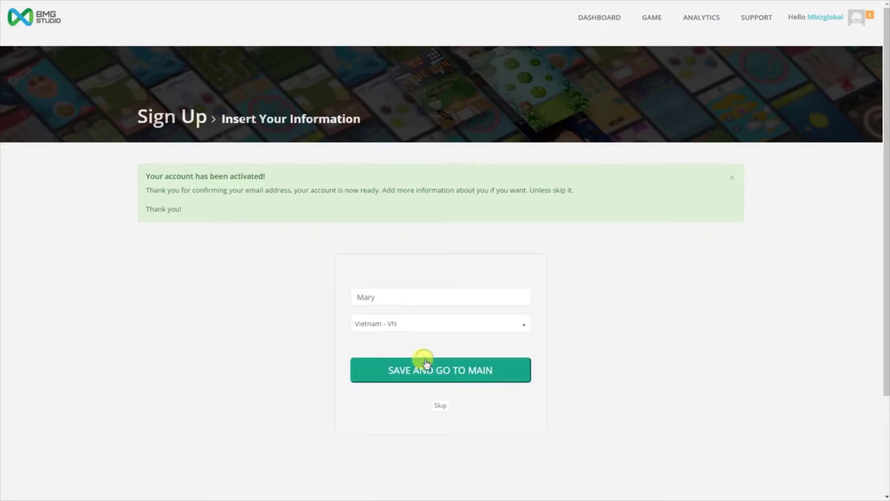
pyautogui.click(430, 377)
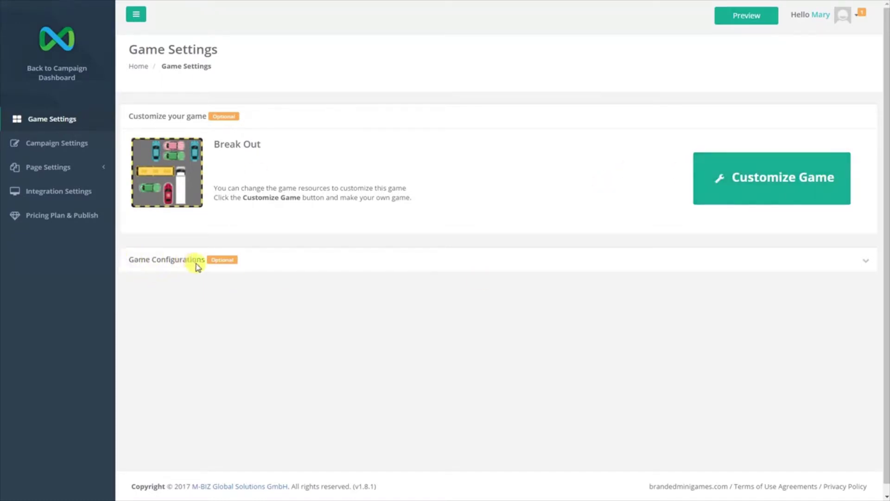
# Expand Game Configurations to review Minimum Game Score 0 and the Heart System off.
pyautogui.click(866, 265)
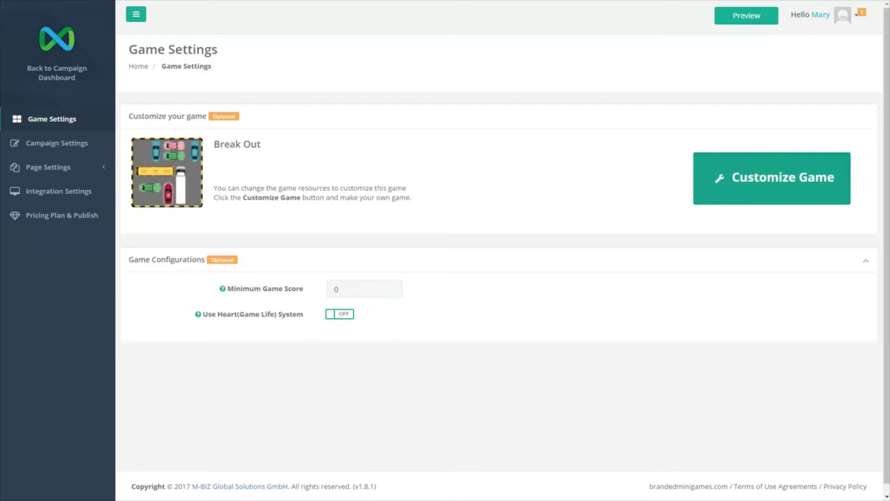
pyautogui.click(772, 179)
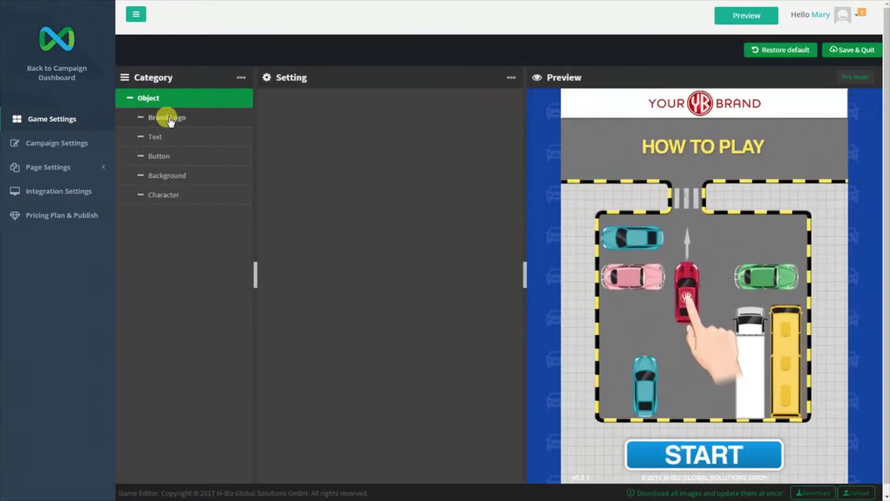
# Look through the Brand Logo, Text and Button image groups, returning to Brand Logo.
pyautogui.click(168, 119)
pyautogui.click(158, 140)
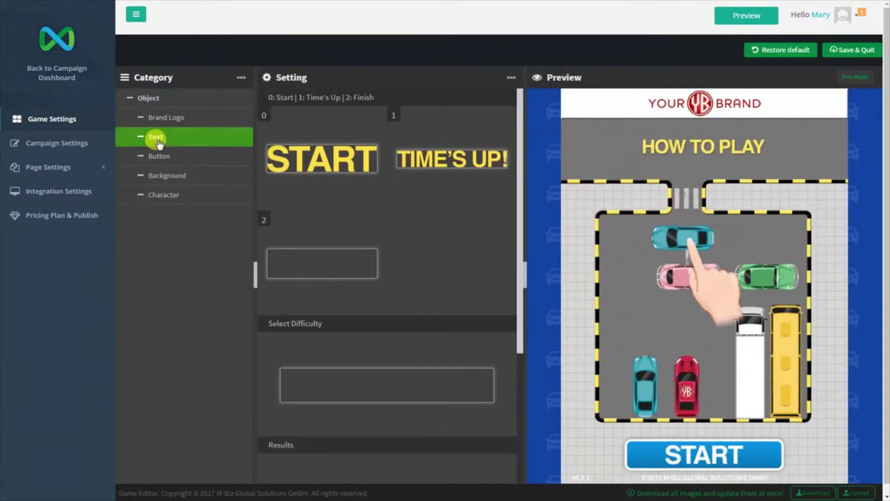
pyautogui.click(159, 156)
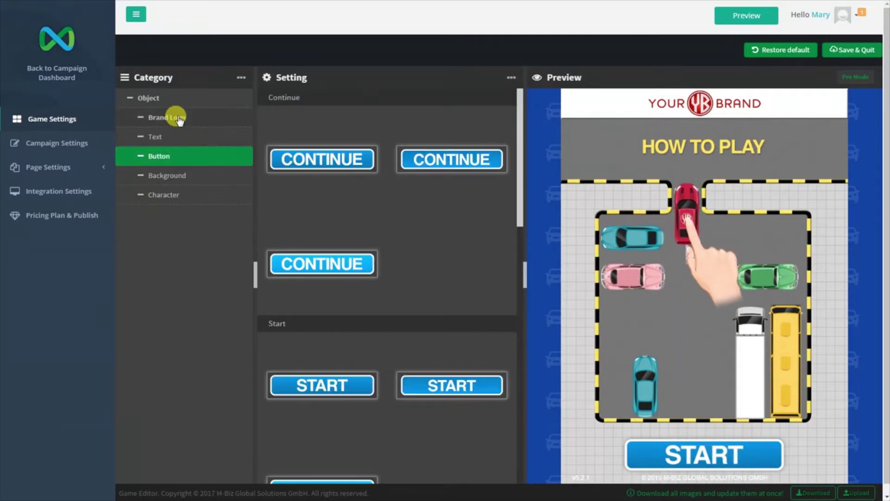
pyautogui.click(179, 119)
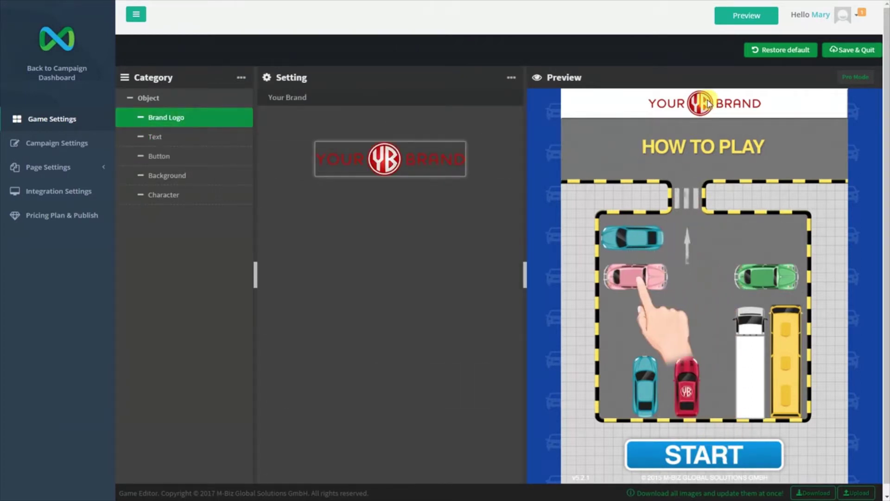
# Replace the brand logo with the Branded Mini-Games logo from Desktop and save the game.
pyautogui.moveTo(389, 163)
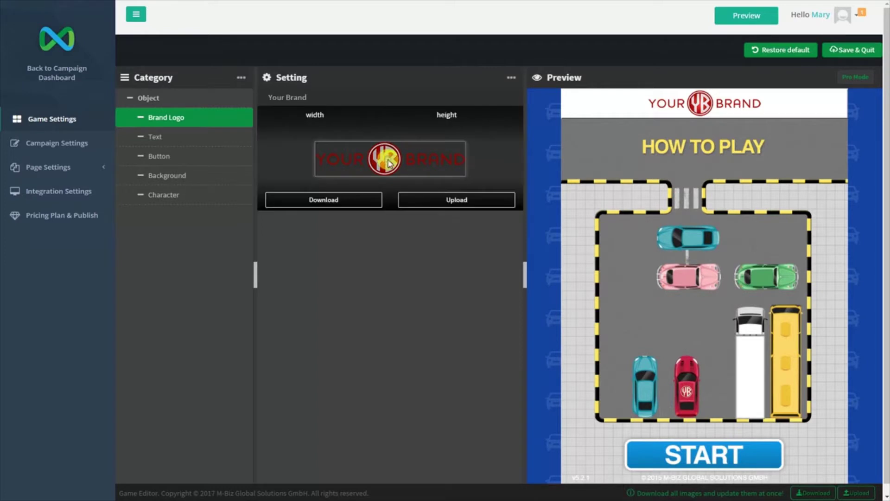
pyautogui.click(456, 199)
pyautogui.click(420, 169)
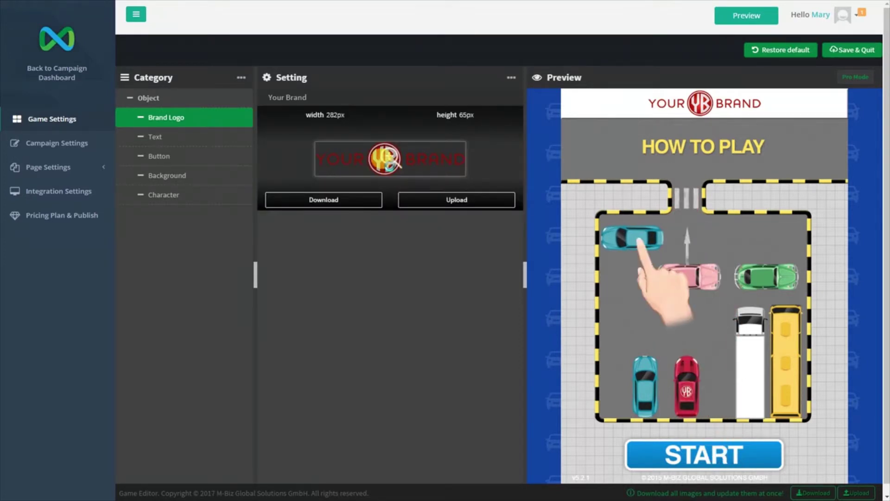
pyautogui.click(391, 169)
pyautogui.click(41, 23)
pyautogui.click(242, 97)
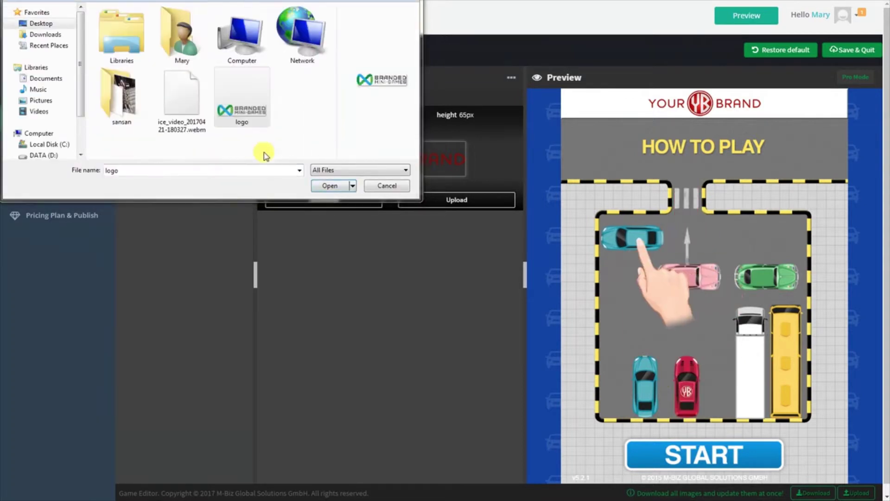
pyautogui.click(332, 185)
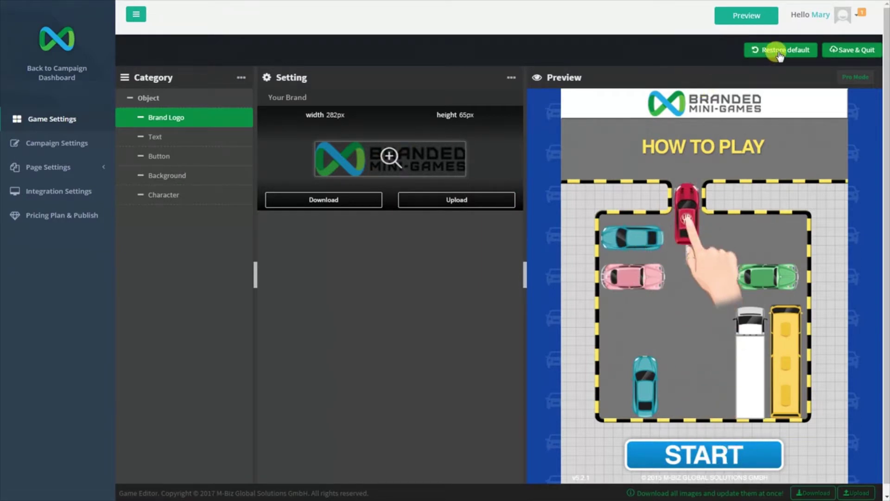
pyautogui.click(852, 52)
# Confirm publishing and turn on Hearts: Initial Amount 5, Refresh Time 24, Increase Amount 1.
pyautogui.click(546, 299)
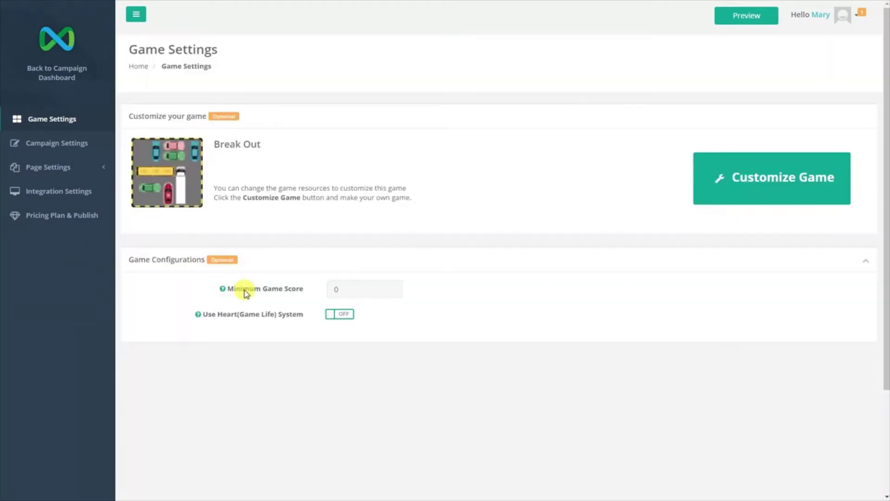
pyautogui.click(353, 289)
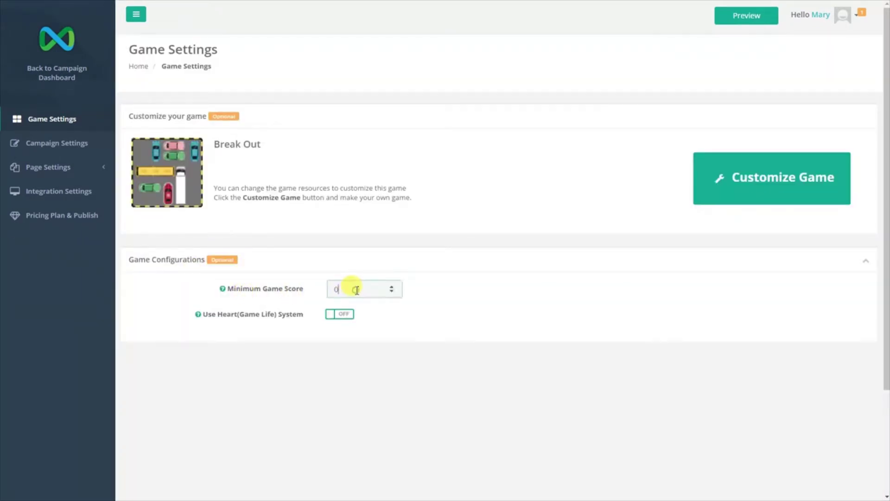
pyautogui.click(332, 315)
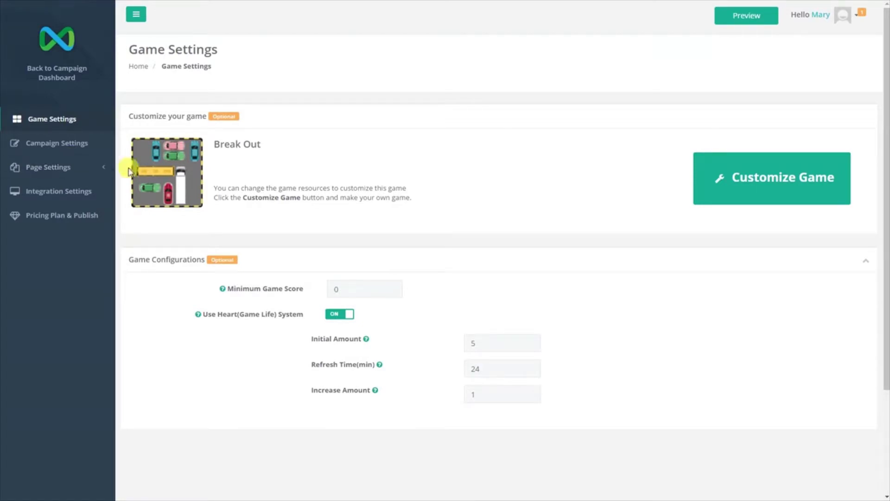
pyautogui.click(54, 143)
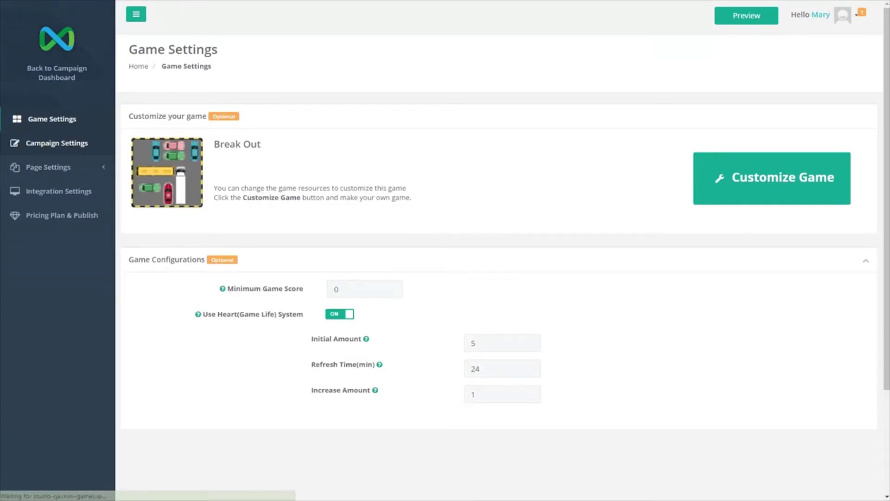
# Title the campaign 'My first campaign' with meta description 'Description of my campaign'.
pyautogui.moveTo(304, 143); pyautogui.dragTo(249, 144)
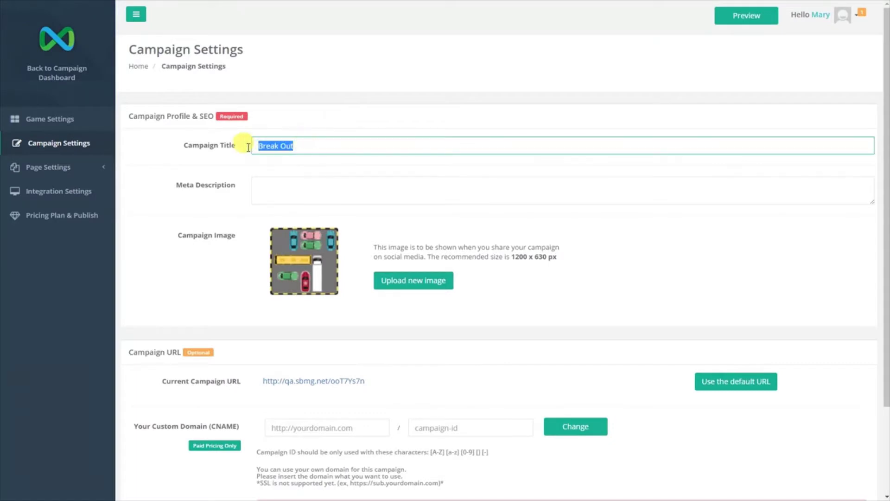
pyautogui.write('My first campaign')
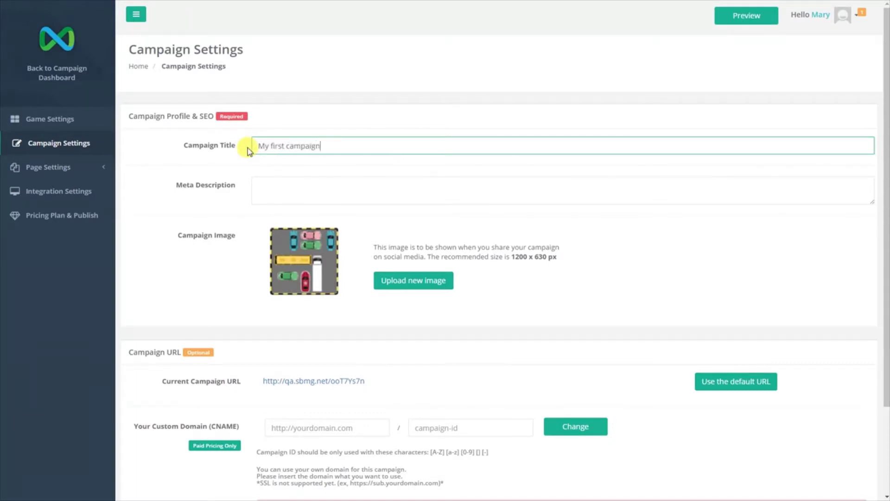
pyautogui.press('Tab')
pyautogui.write('Desc')
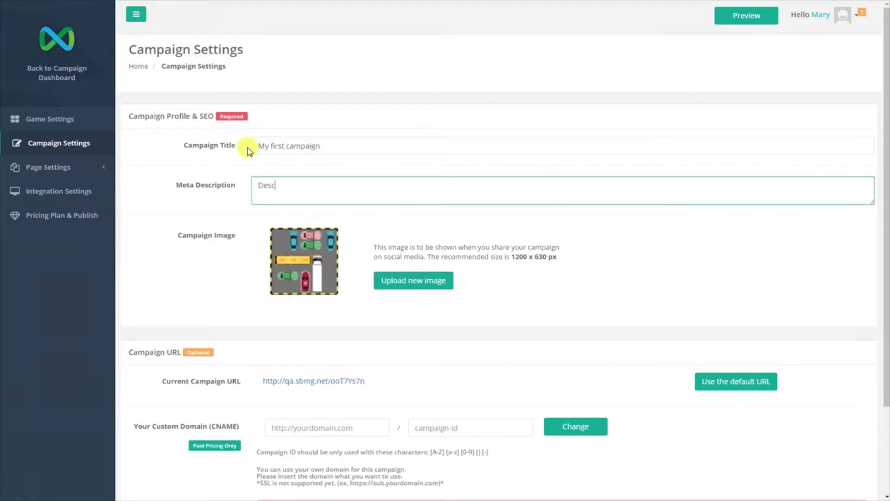
pyautogui.write('ription of my campaign')
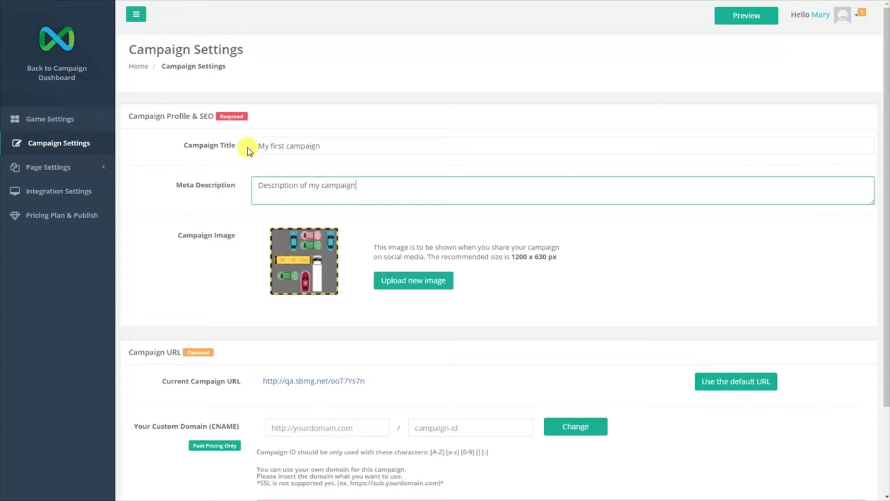
pyautogui.click(425, 291)
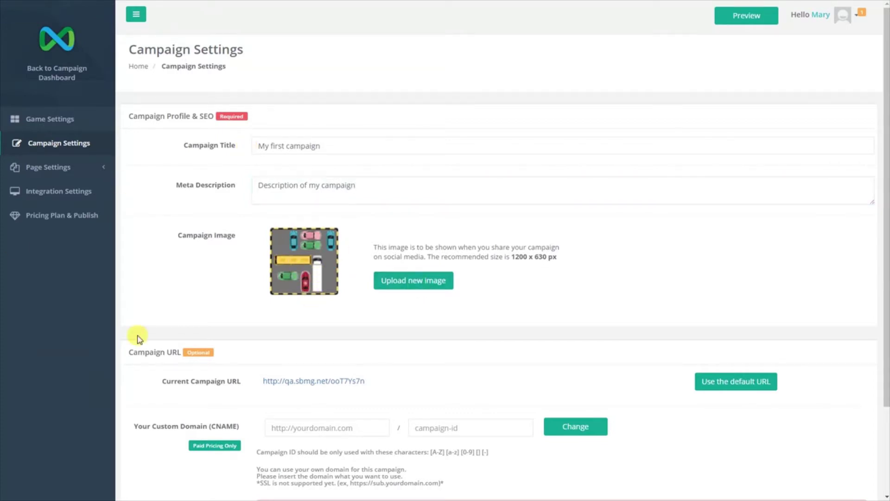
# Review the Campaign URL section and its custom domain hint.
pyautogui.moveTo(129, 357); pyautogui.dragTo(181, 353)
pyautogui.click(237, 388)
pyautogui.scroll(-3, 236, 427)
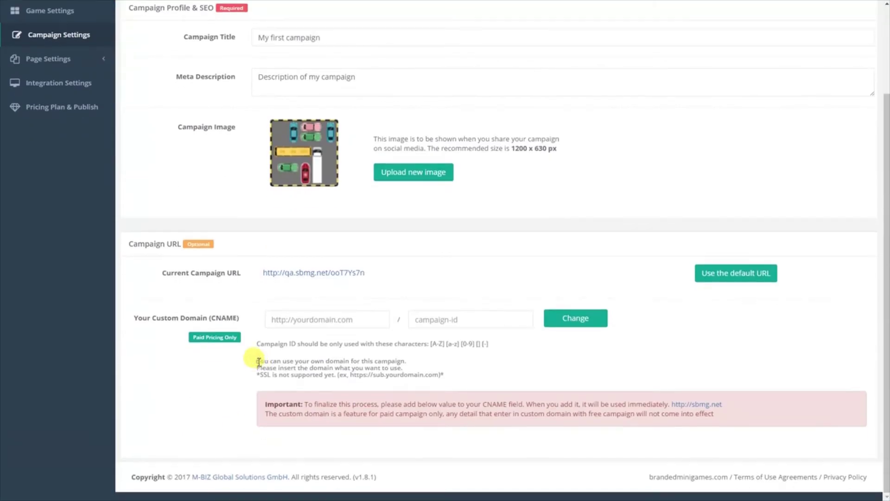
pyautogui.moveTo(258, 361); pyautogui.dragTo(447, 374)
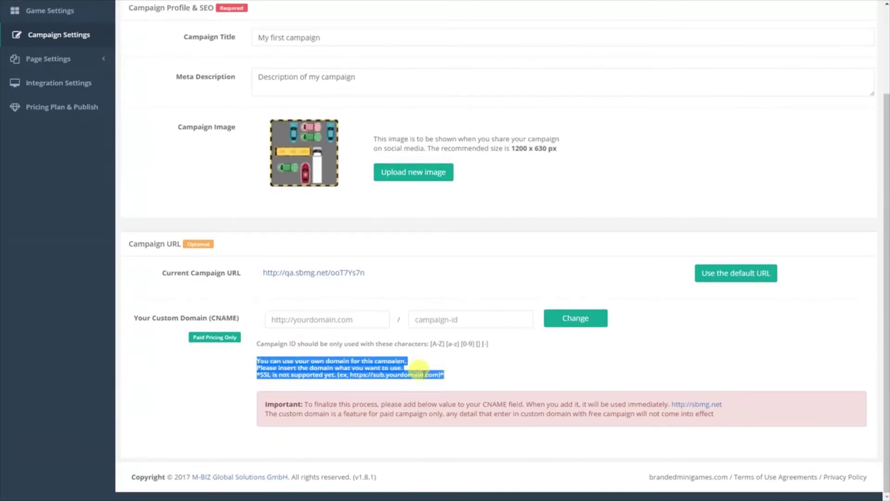
pyautogui.click(242, 357)
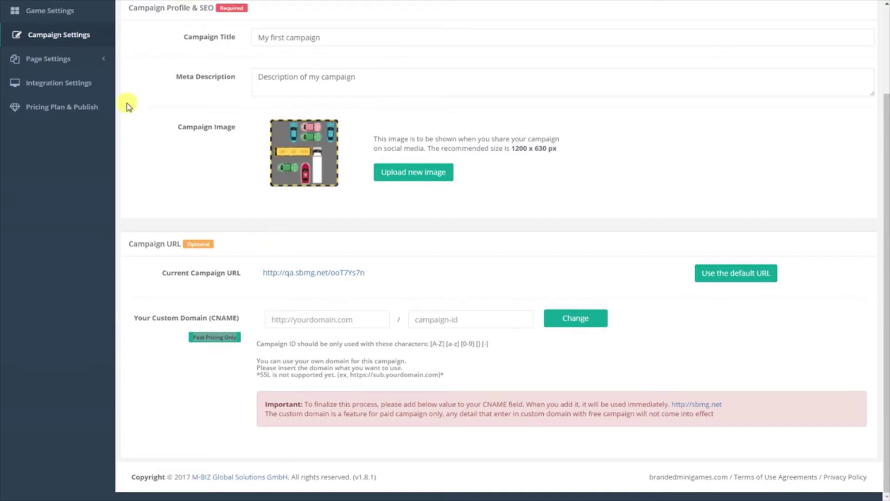
pyautogui.click(40, 59)
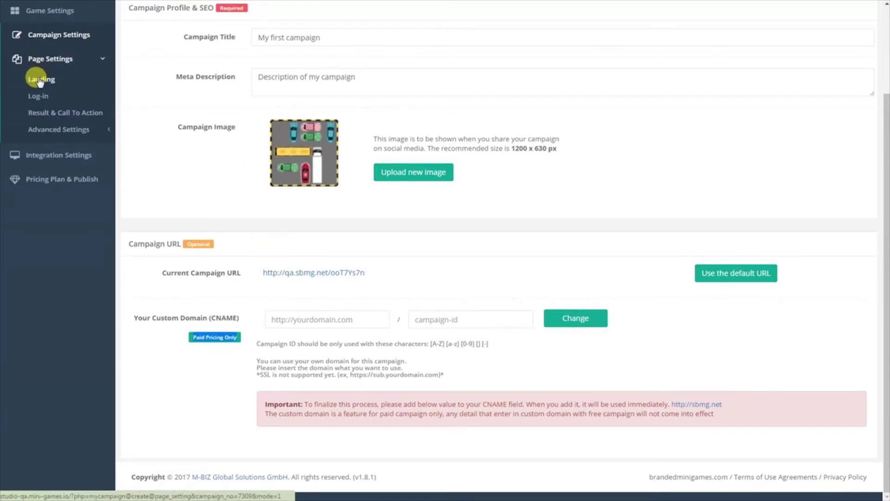
# In Landing settings, disable the landing page and then re-enable it.
pyautogui.click(51, 77)
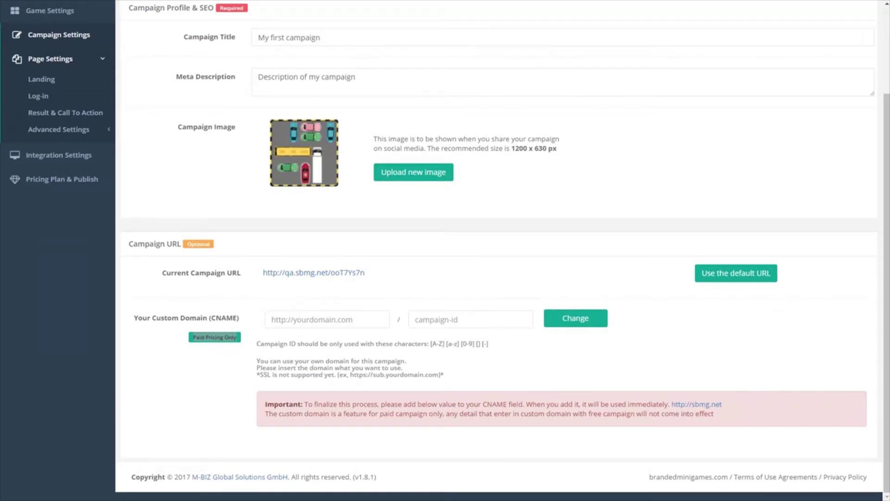
pyautogui.click(42, 83)
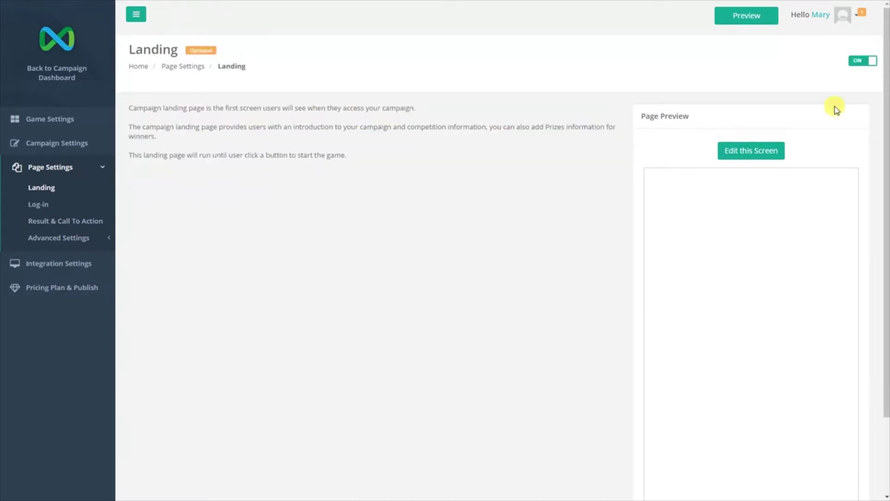
pyautogui.click(859, 62)
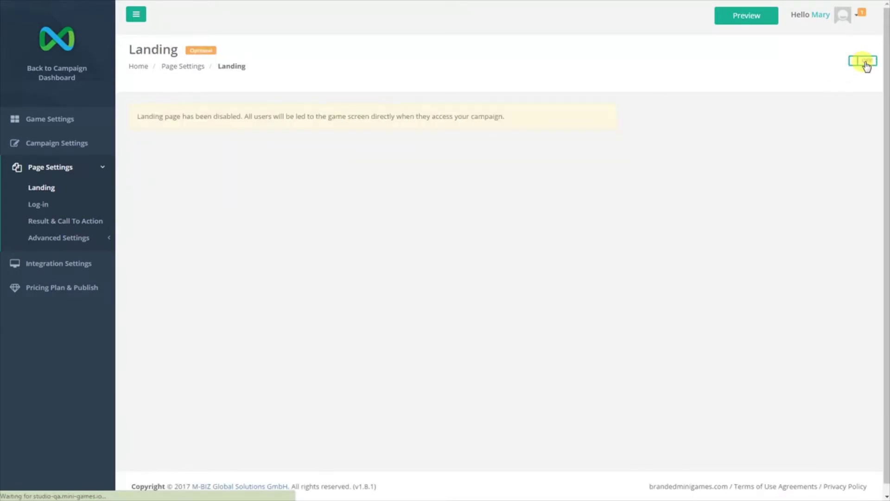
pyautogui.click(865, 62)
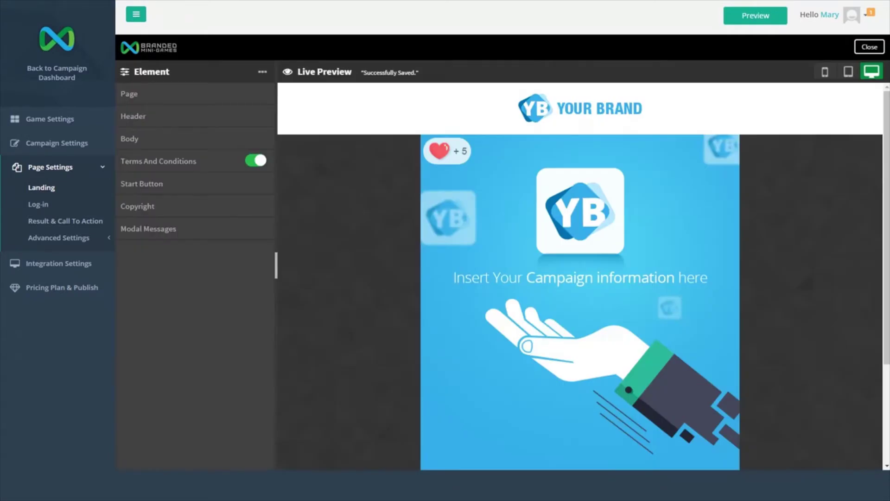
# Replace the landing page header logo with the Branded Mini-Games logo image file.
pyautogui.click(151, 117)
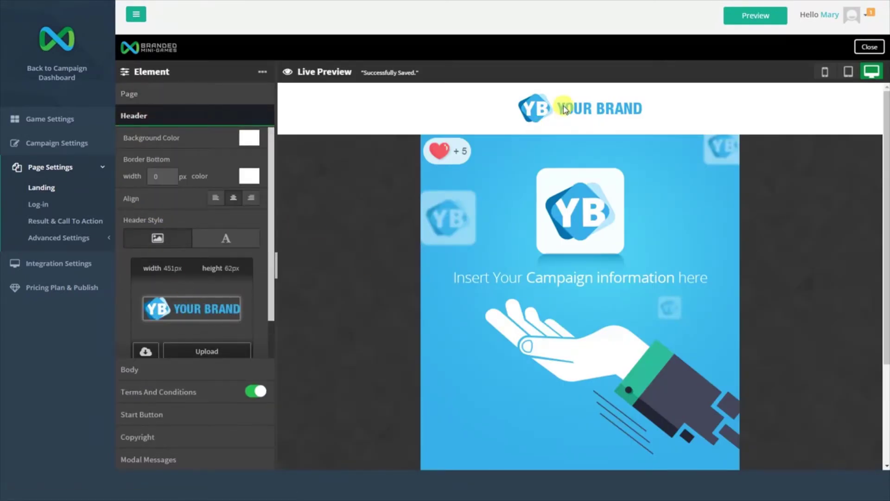
pyautogui.click(205, 349)
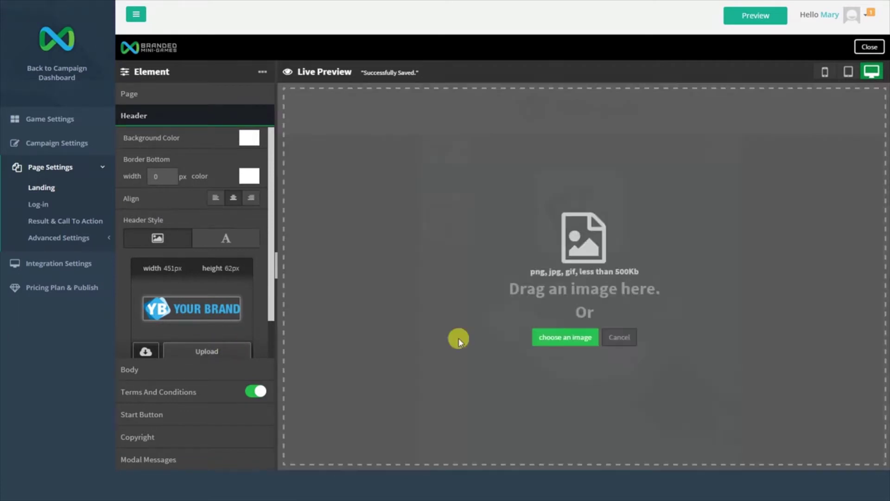
pyautogui.click(540, 341)
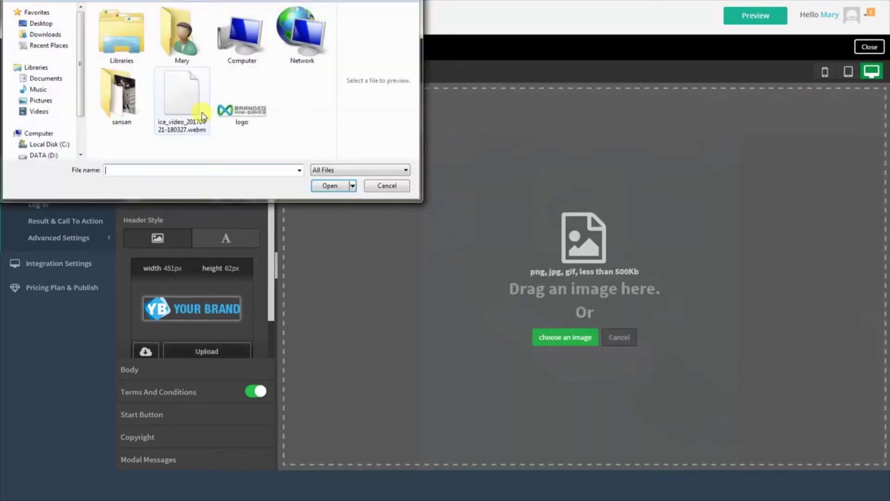
pyautogui.click(242, 112)
pyautogui.click(330, 185)
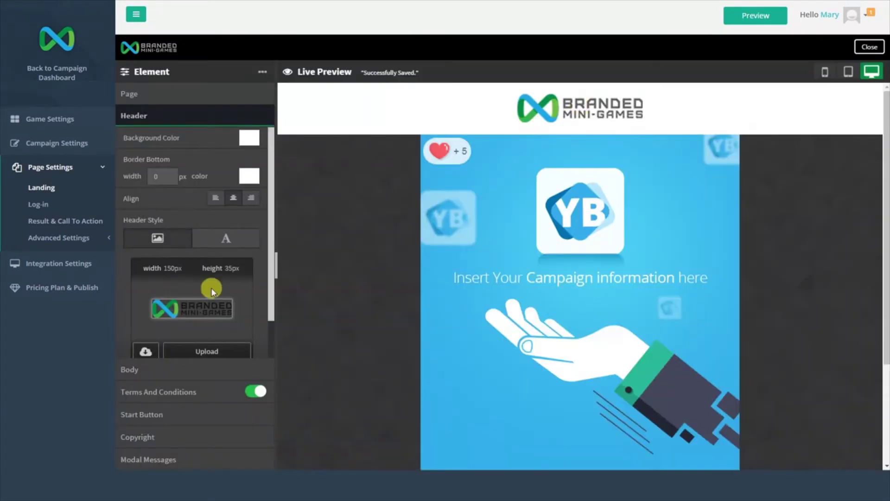
# In the body settings, toggle Terms & Conditions off and back on, leaving it enabled.
pyautogui.click(145, 370)
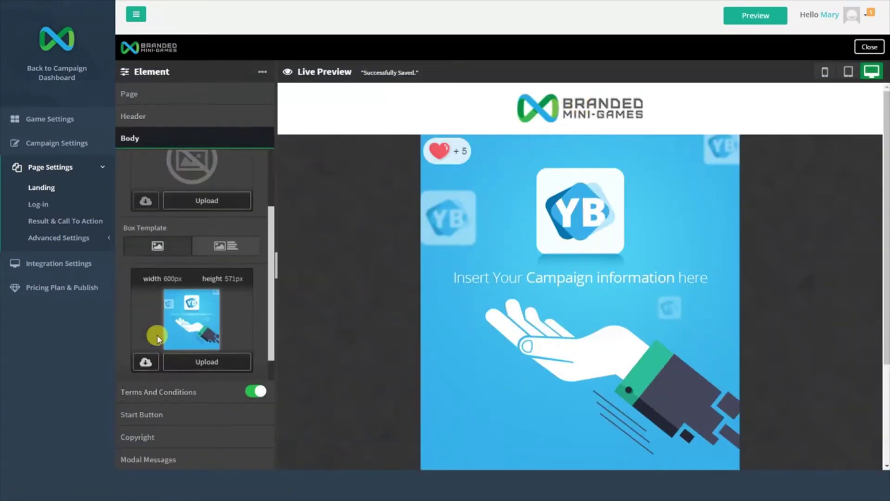
pyautogui.scroll(-1, 158, 338)
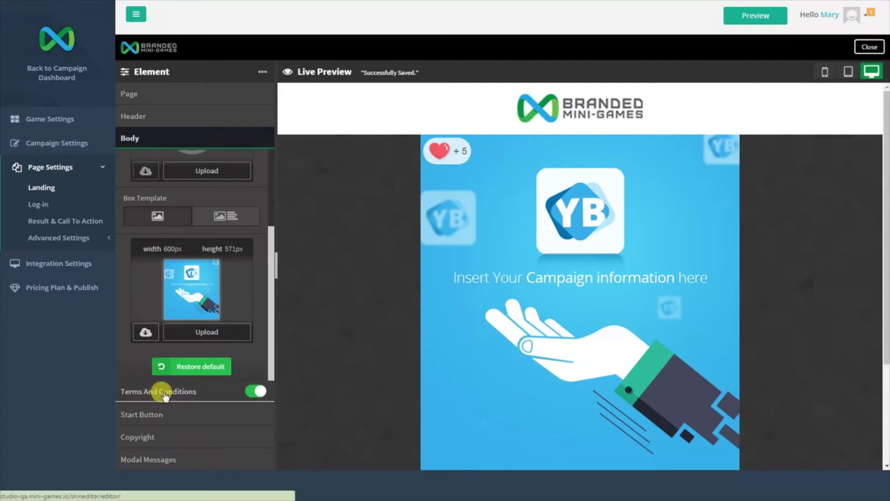
pyautogui.scroll(-3, 528, 392)
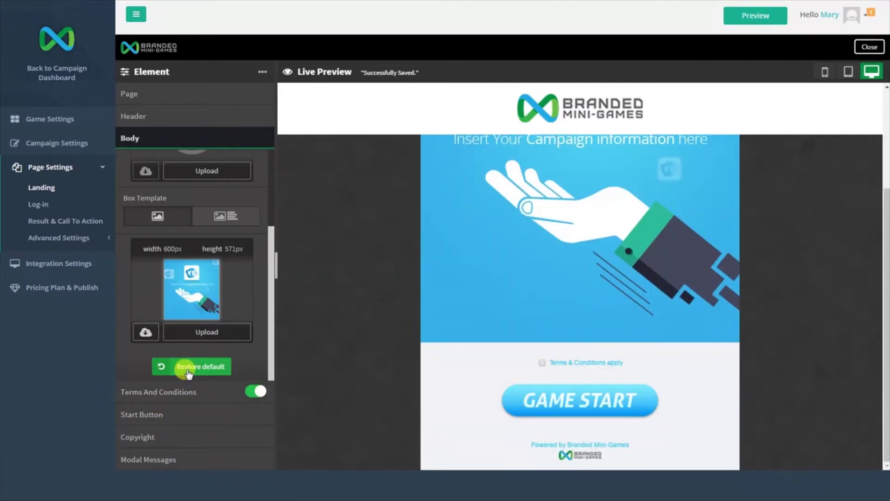
pyautogui.click(253, 392)
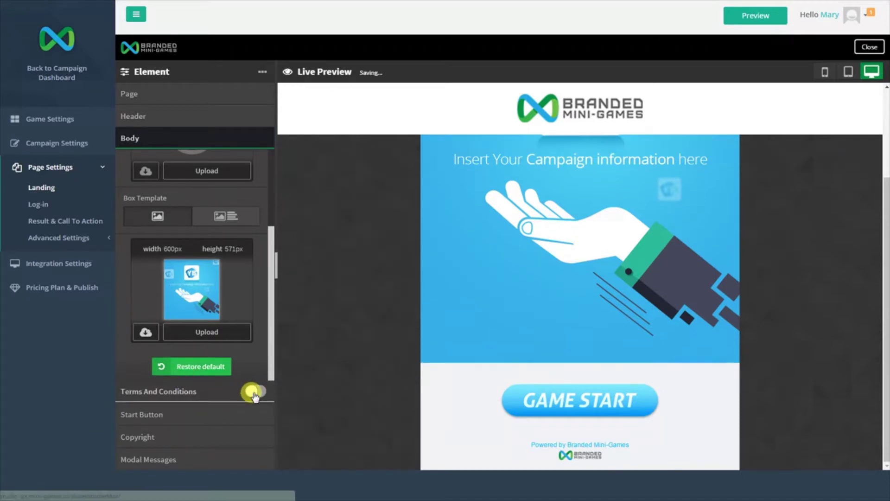
pyautogui.click(253, 392)
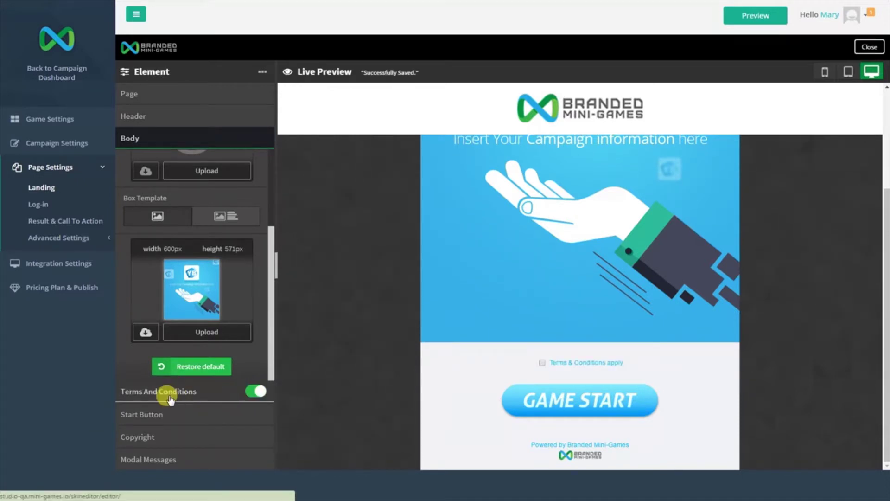
pyautogui.click(147, 414)
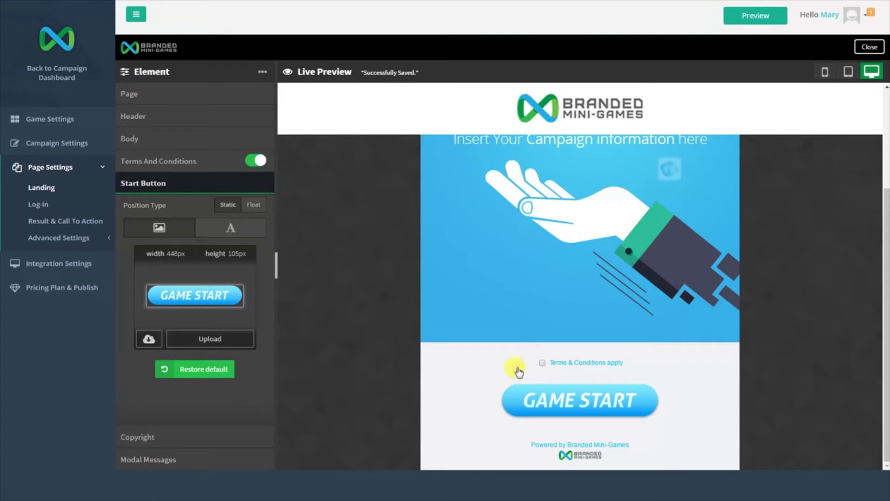
# Make the start button a PLAY GAME text button, check tablet and mobile previews, then close.
pyautogui.click(229, 232)
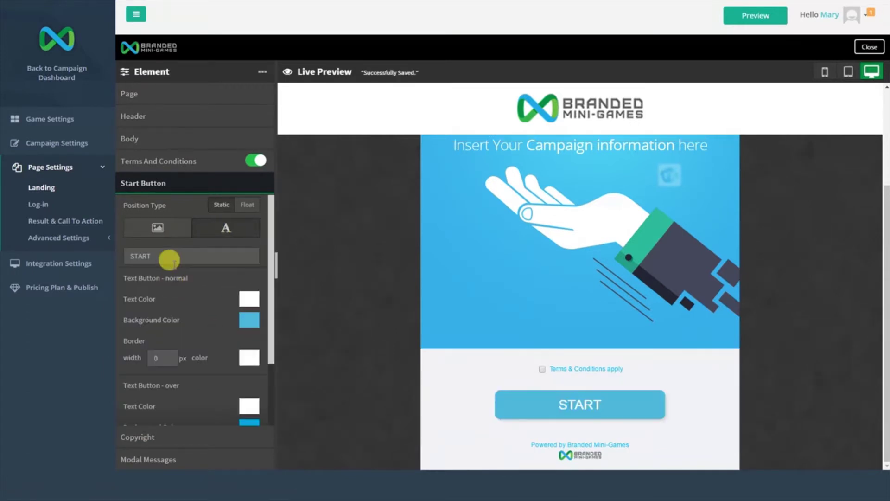
pyautogui.moveTo(169, 254); pyautogui.dragTo(112, 249)
pyautogui.write('PLAY GAME')
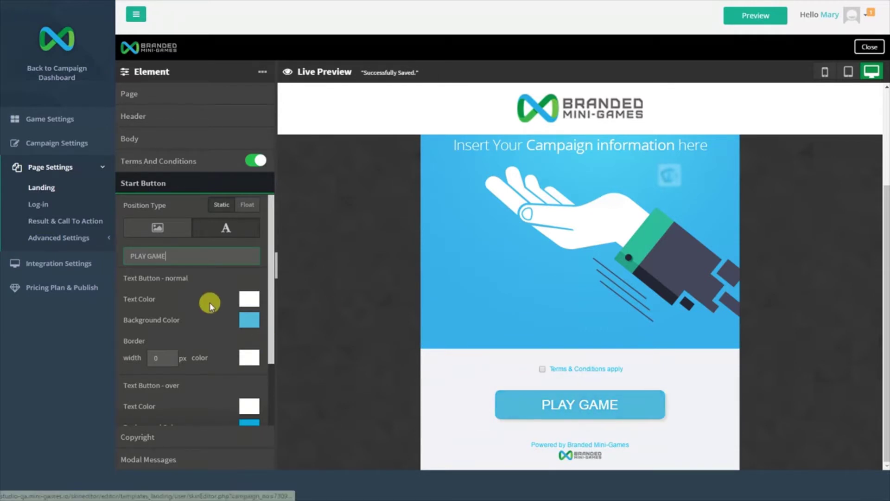
pyautogui.click(842, 74)
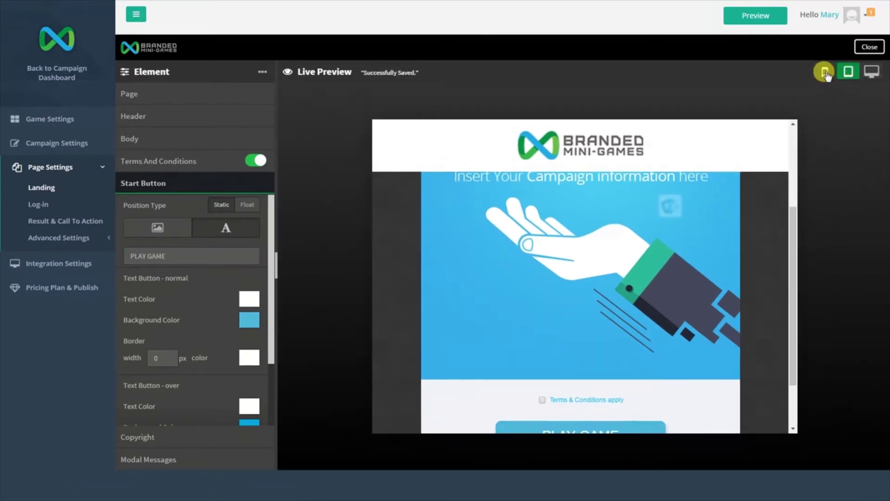
pyautogui.click(825, 71)
pyautogui.click(866, 48)
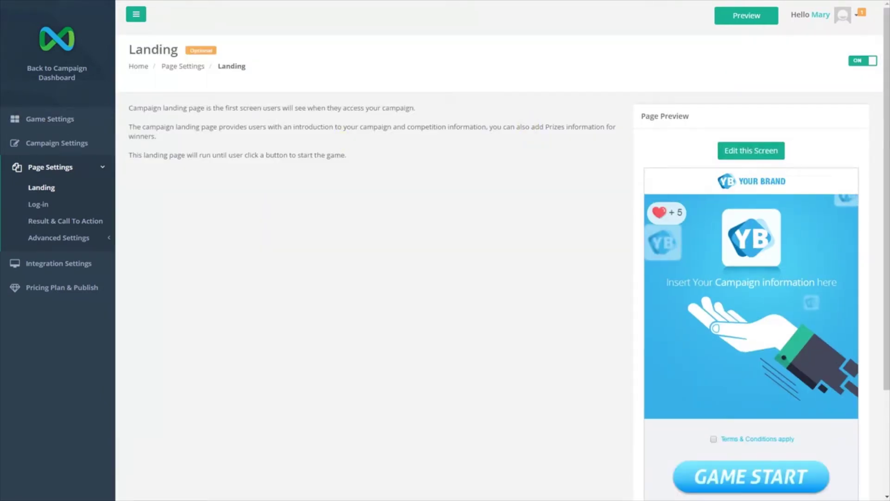
# Switch the Log-in page on after playing and tick Facebook, Google+ and Twitter sign-in.
pyautogui.click(35, 203)
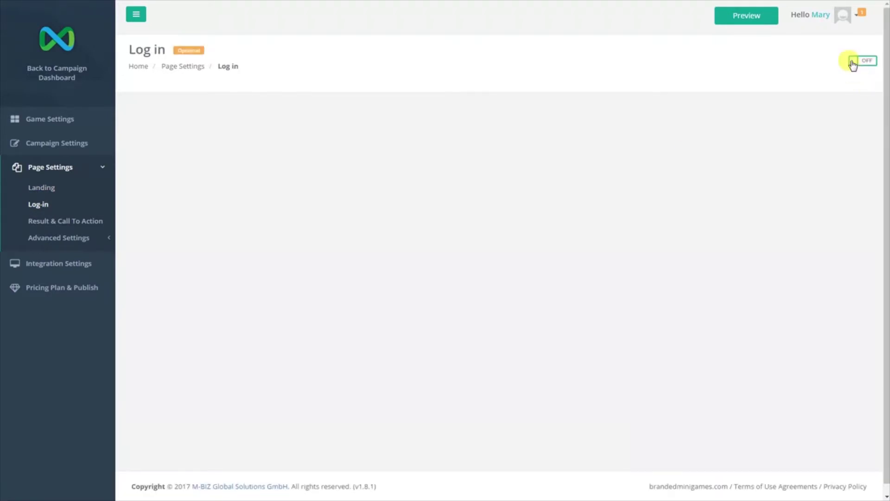
pyautogui.click(853, 63)
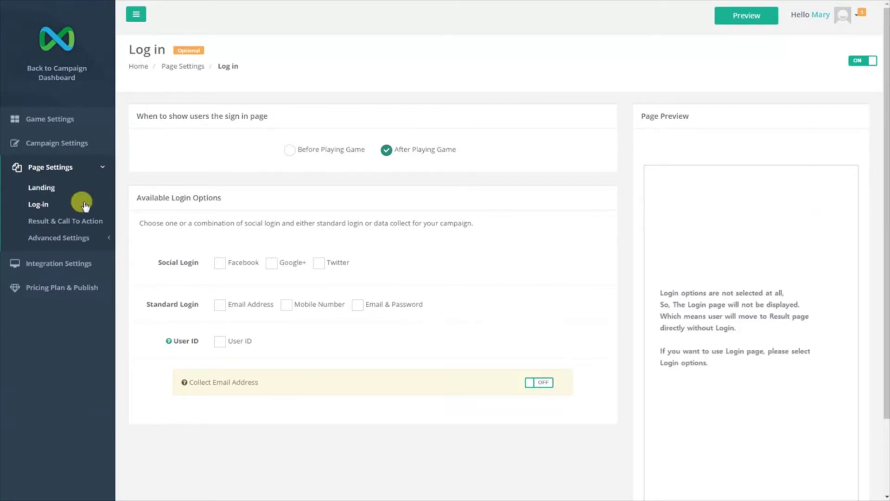
pyautogui.click(220, 263)
pyautogui.click(271, 264)
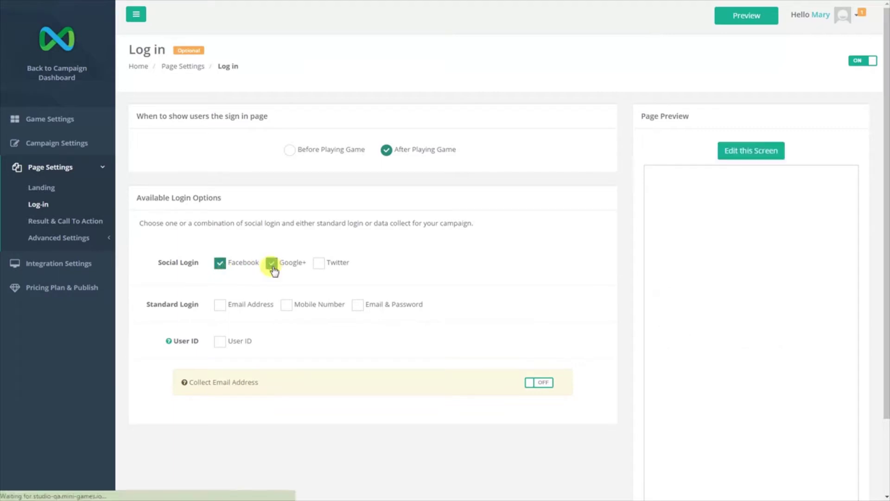
pyautogui.click(319, 264)
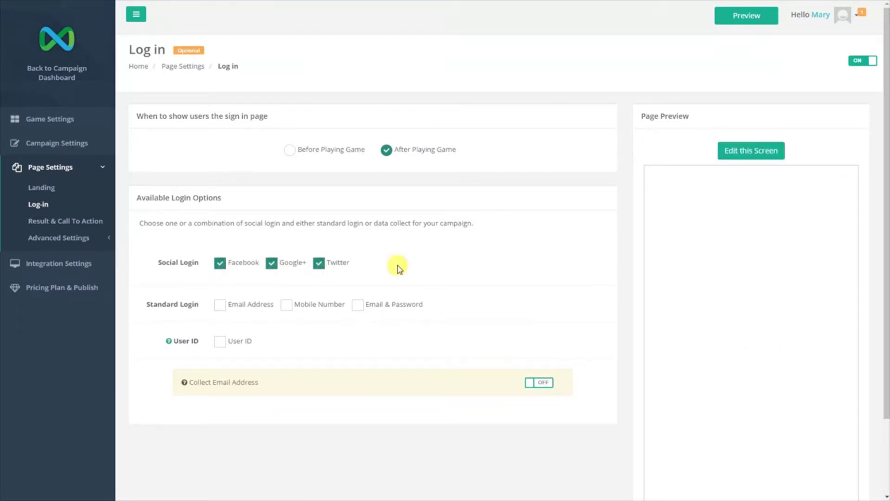
# Untick the social and email options, leaving User ID as the only login option.
pyautogui.scroll(-2, 418, 265)
pyautogui.click(220, 212)
pyautogui.click(271, 212)
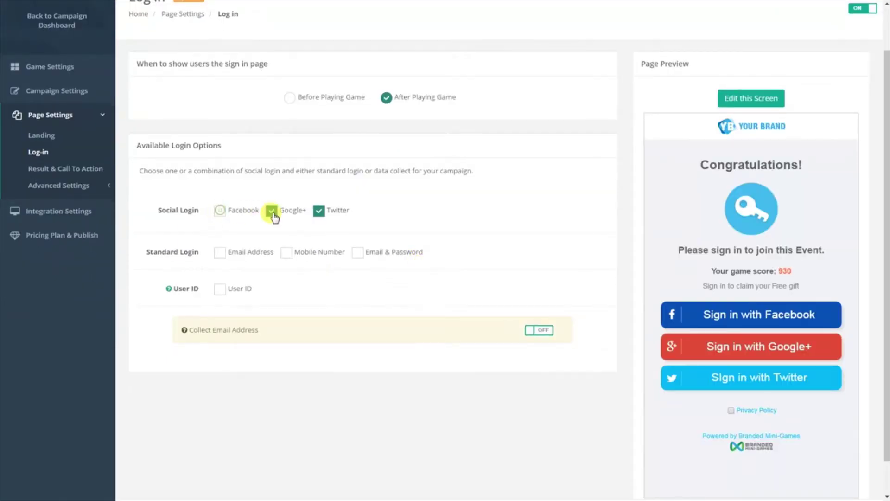
pyautogui.click(319, 212)
pyautogui.click(221, 253)
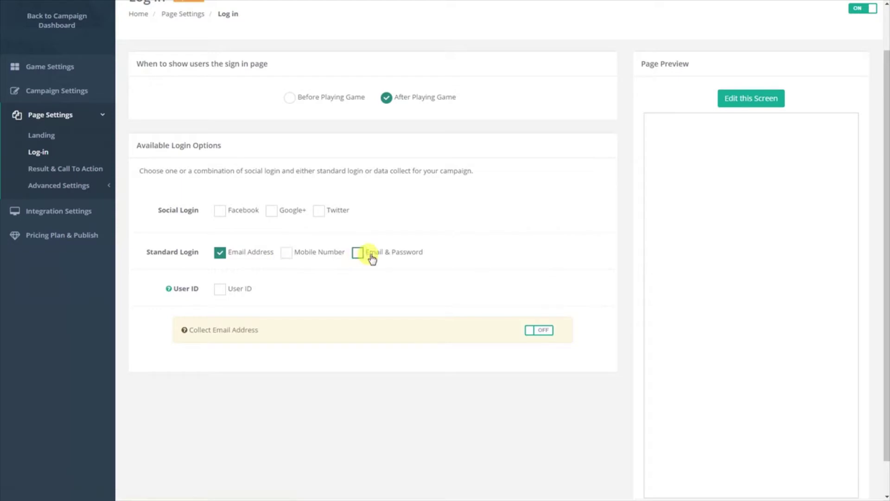
pyautogui.click(220, 289)
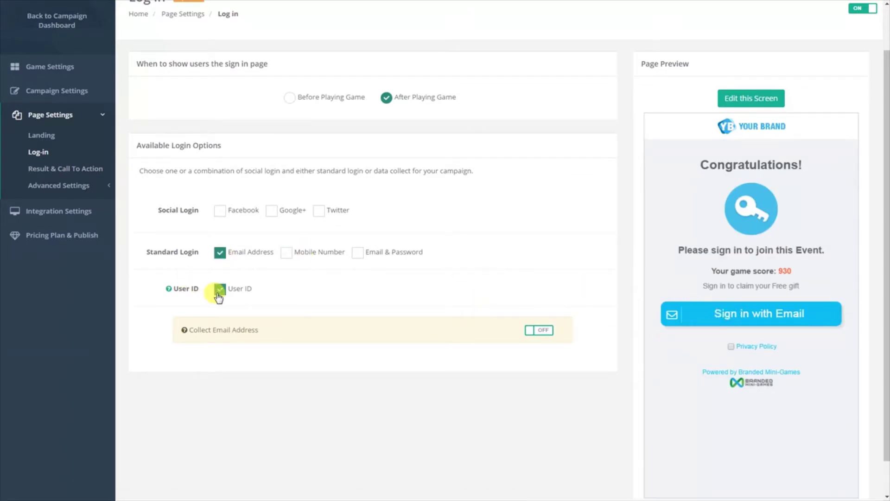
pyautogui.click(219, 252)
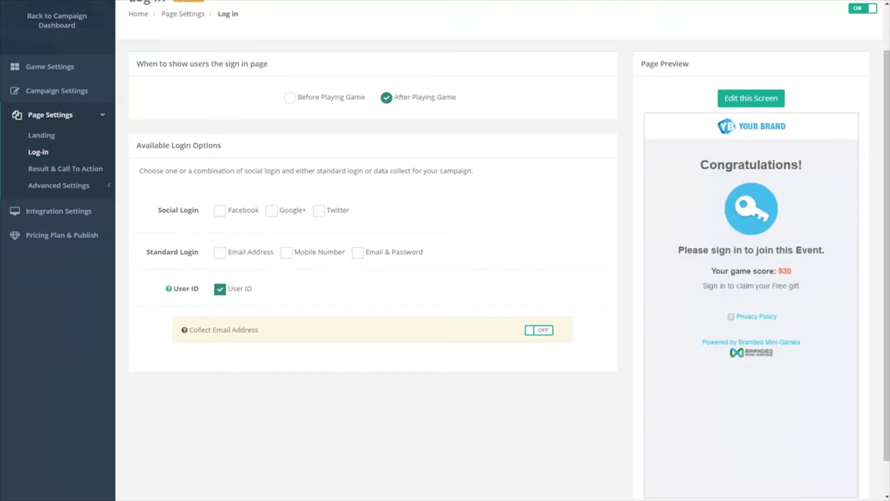
pyautogui.click(55, 172)
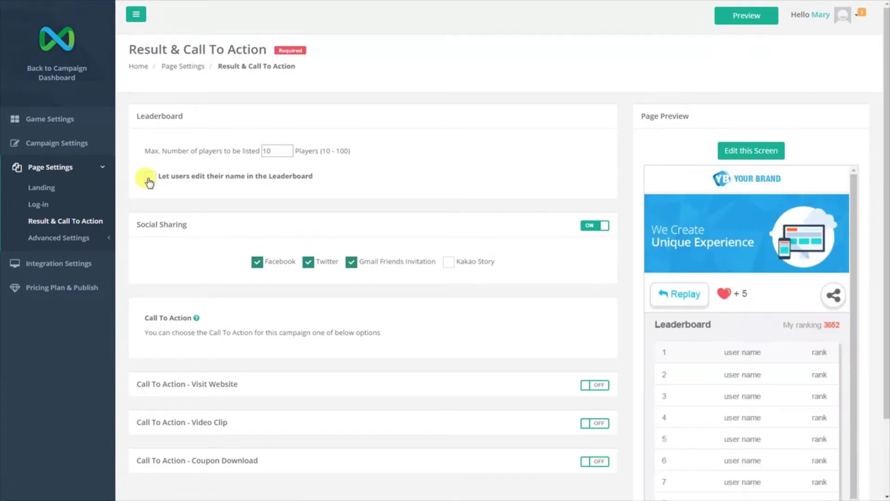
pyautogui.moveTo(137, 115); pyautogui.dragTo(183, 116)
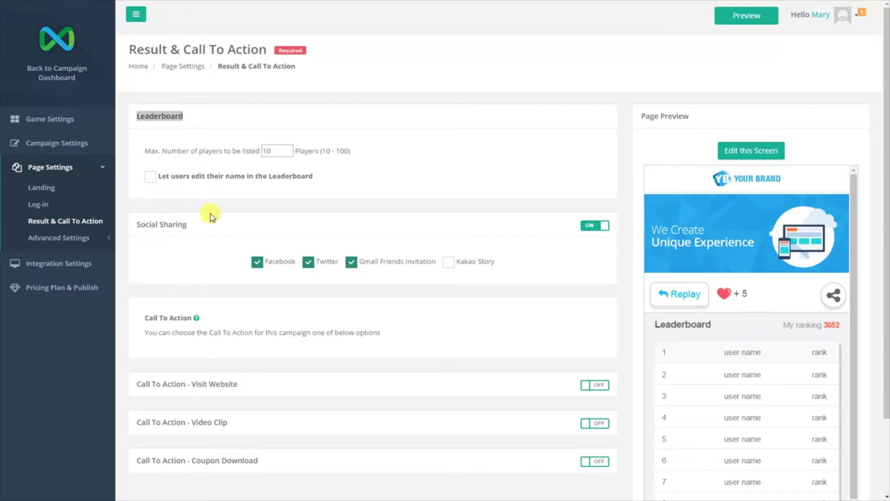
pyautogui.moveTo(195, 224); pyautogui.dragTo(136, 224)
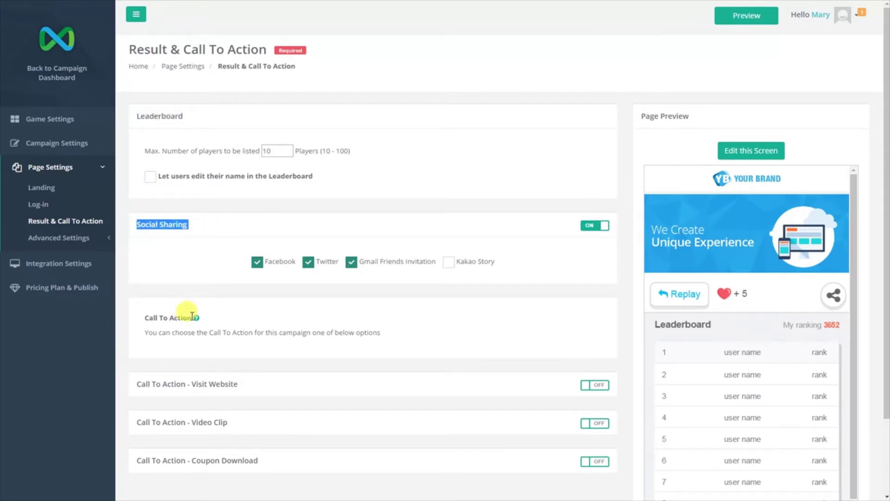
pyautogui.moveTo(140, 317); pyautogui.dragTo(192, 317)
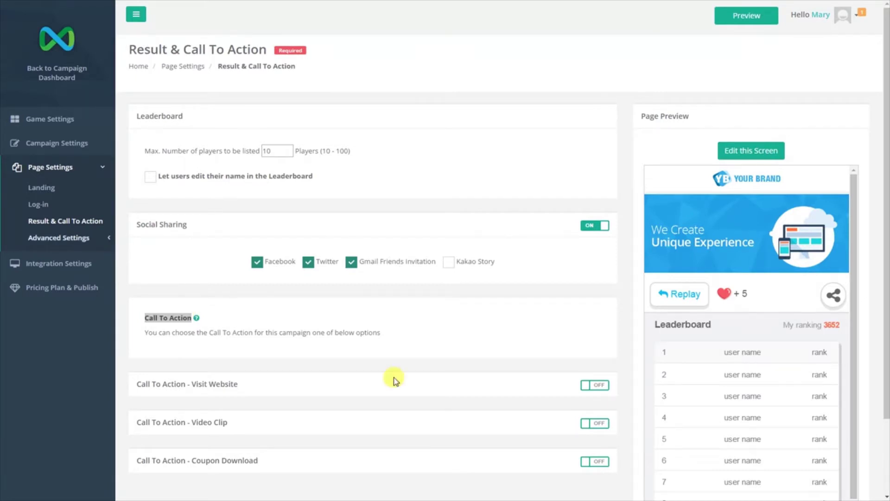
pyautogui.click(584, 387)
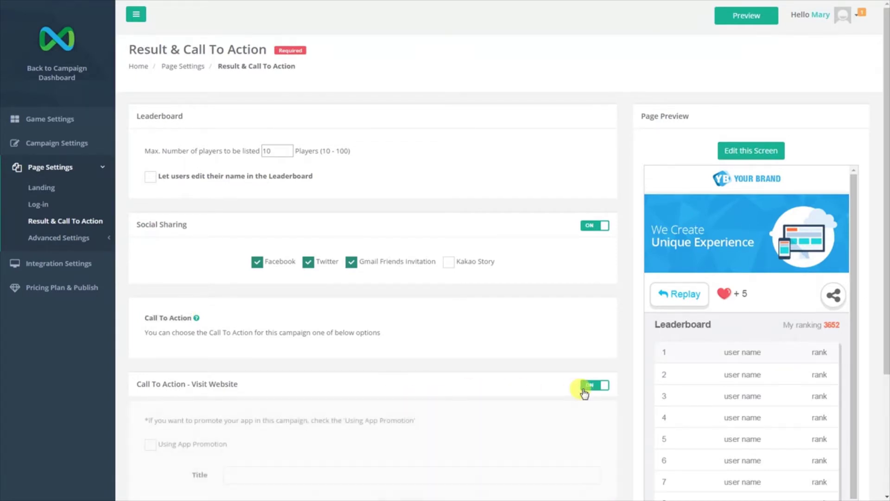
pyautogui.scroll(-2, 580, 387)
pyautogui.click(326, 367)
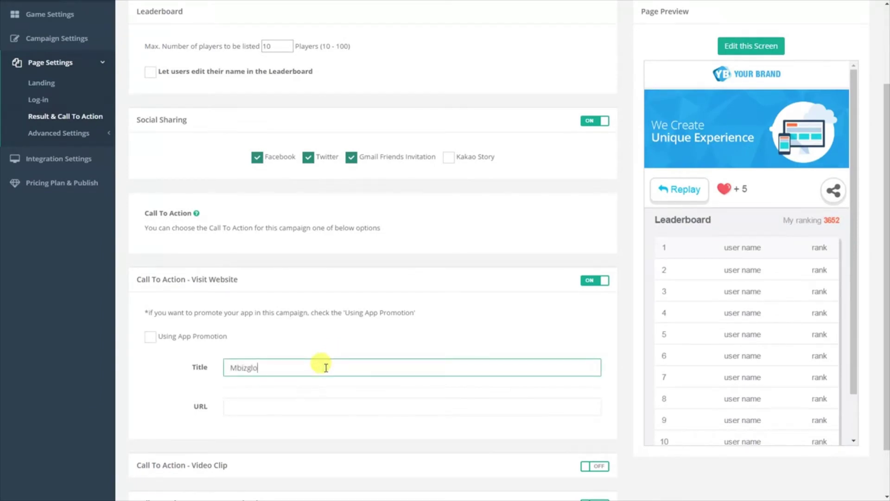
pyautogui.click(332, 407)
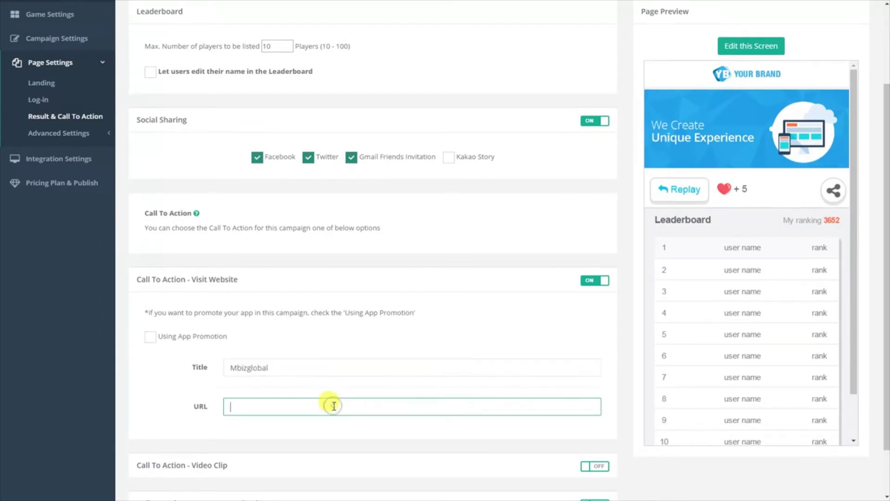
pyautogui.write('http://www.mbizglobal.net/')
pyautogui.scroll(-1, 333, 406)
pyautogui.scroll(-1, 334, 406)
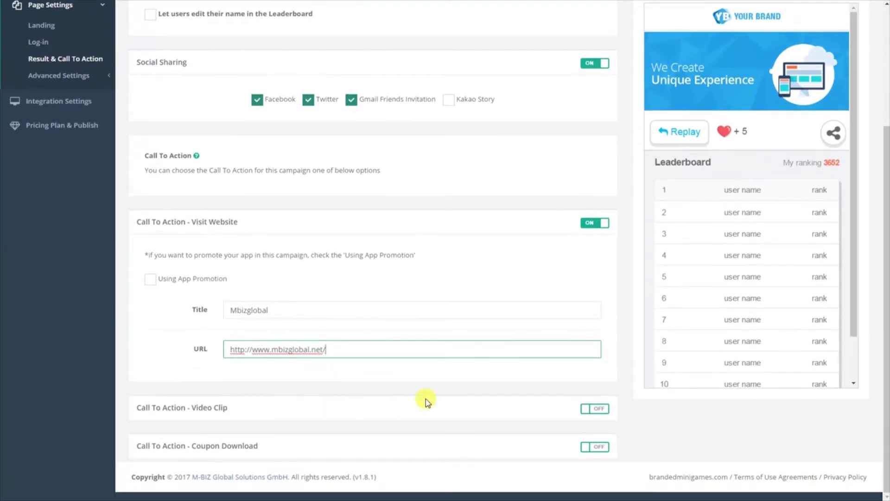
# Switch the Video Clip call to action on to view its title and URL fields, then off.
pyautogui.click(584, 411)
pyautogui.scroll(-2, 583, 414)
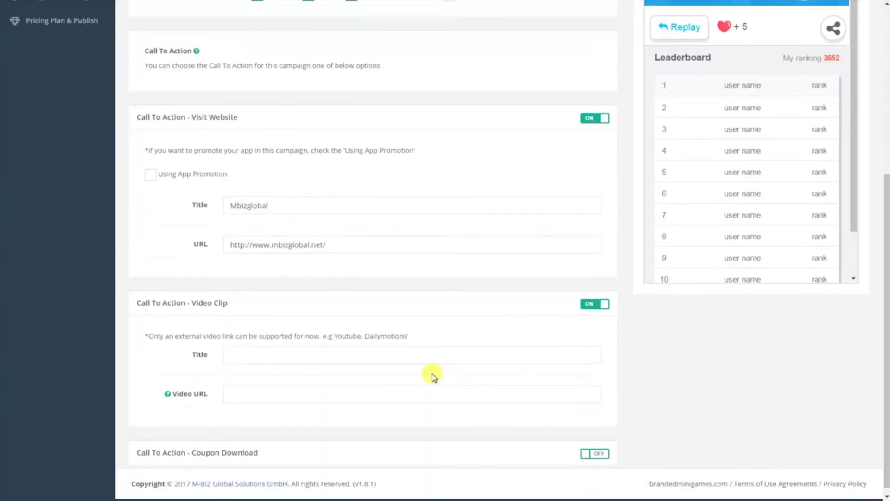
pyautogui.click(307, 355)
pyautogui.click(304, 392)
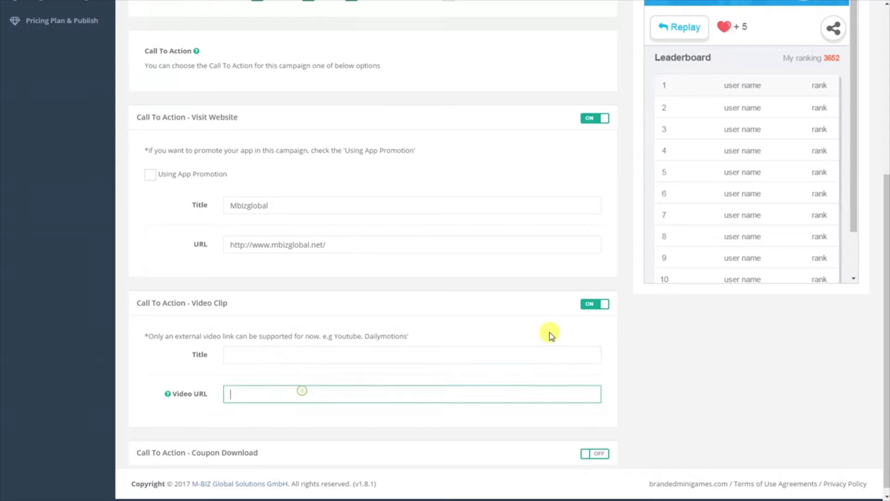
pyautogui.click(588, 306)
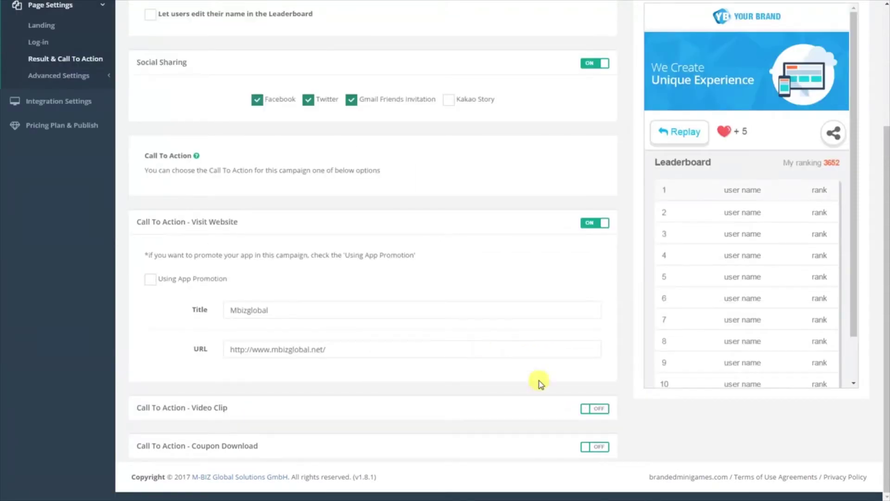
# Switch Coupon Download on to view its options, then off again and return to the top.
pyautogui.click(588, 447)
pyautogui.scroll(-3, 510, 427)
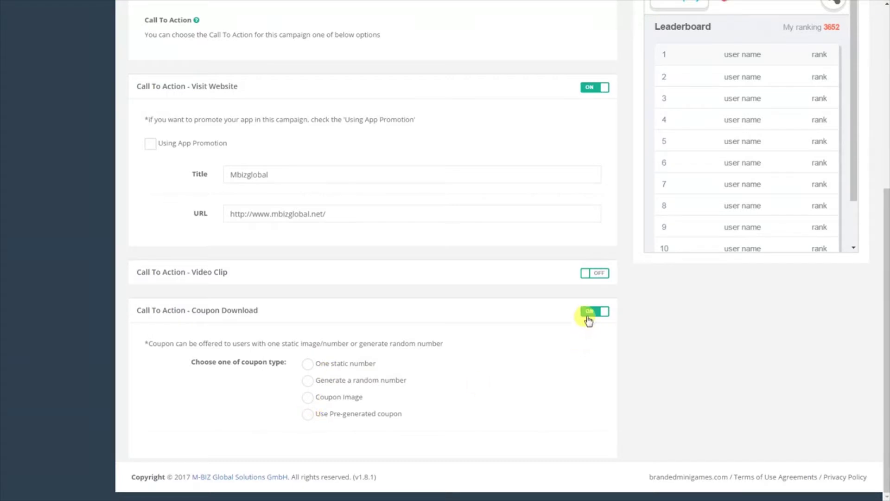
pyautogui.click(588, 320)
pyautogui.scroll(4, 573, 339)
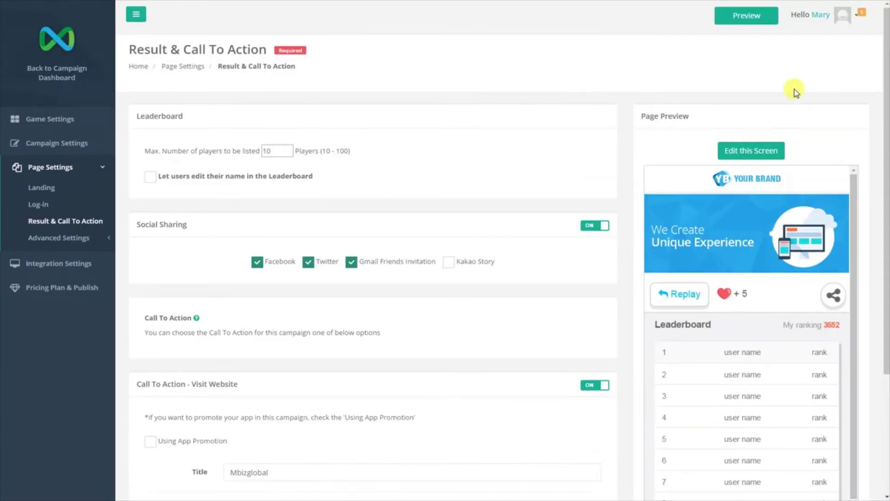
pyautogui.click(750, 152)
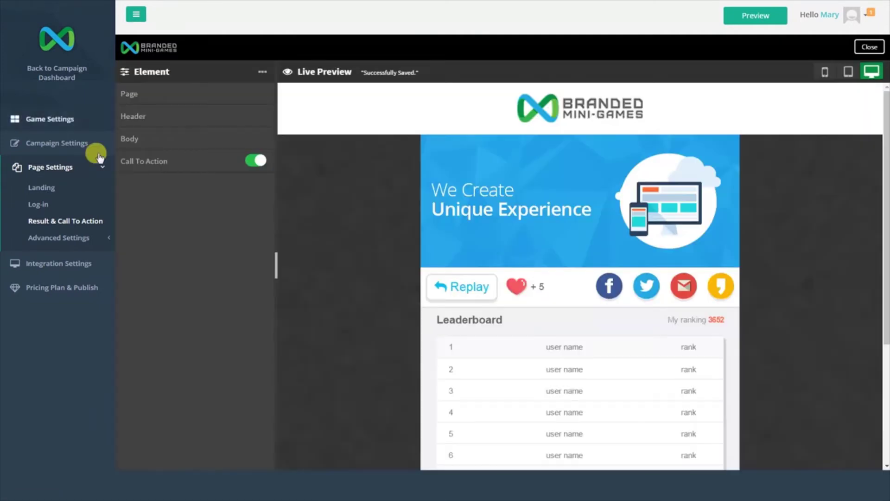
pyautogui.click(179, 163)
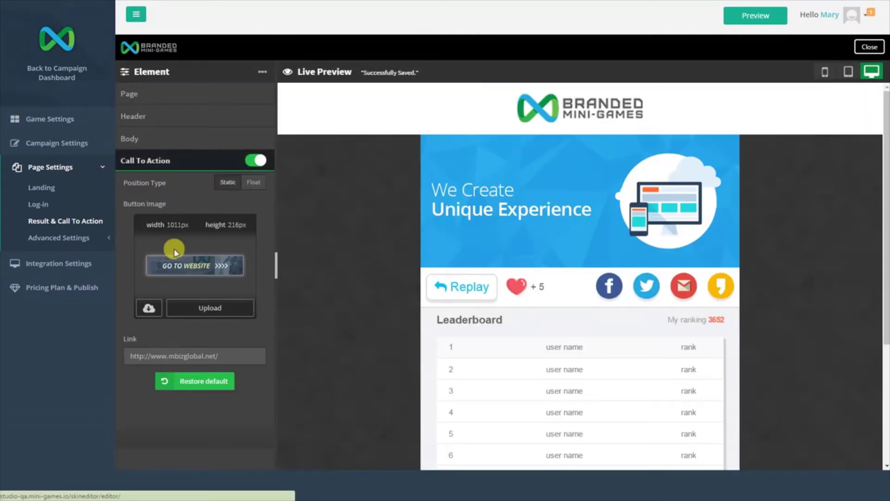
pyautogui.scroll(-4, 483, 362)
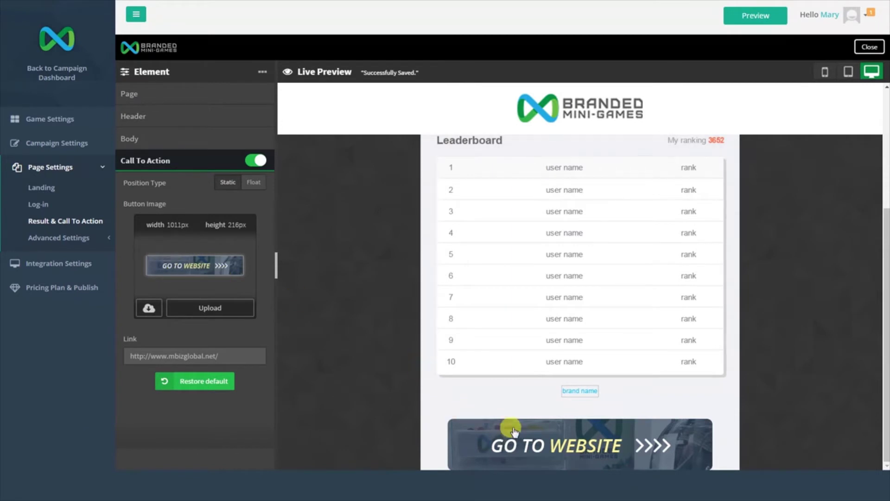
pyautogui.click(239, 356)
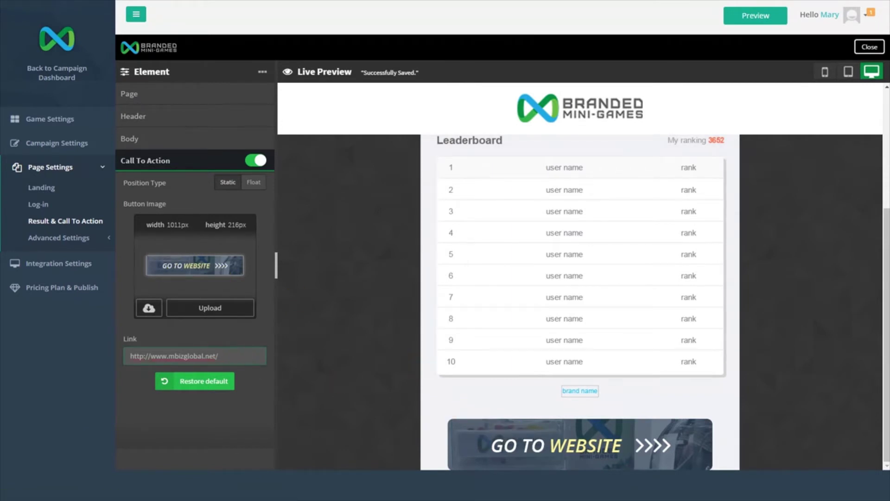
pyautogui.click(869, 46)
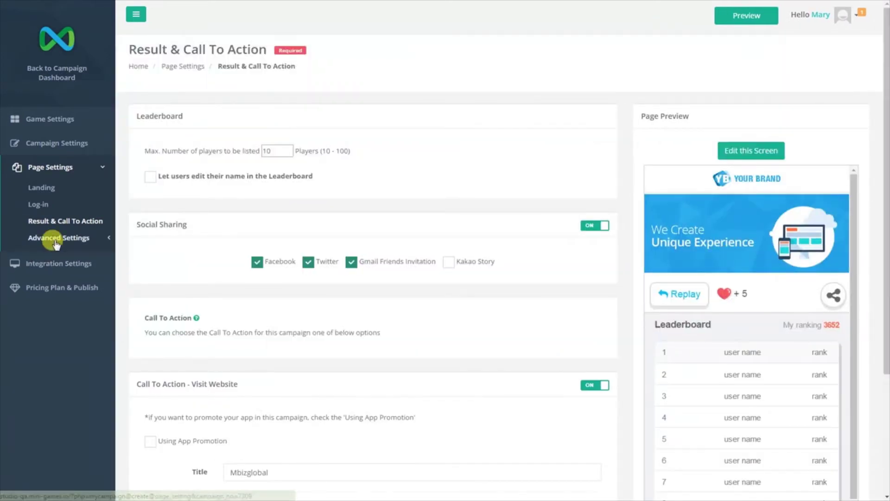
# Expand and collapse Advanced Settings in the sidebar, then go to Integration Settings.
pyautogui.click(54, 239)
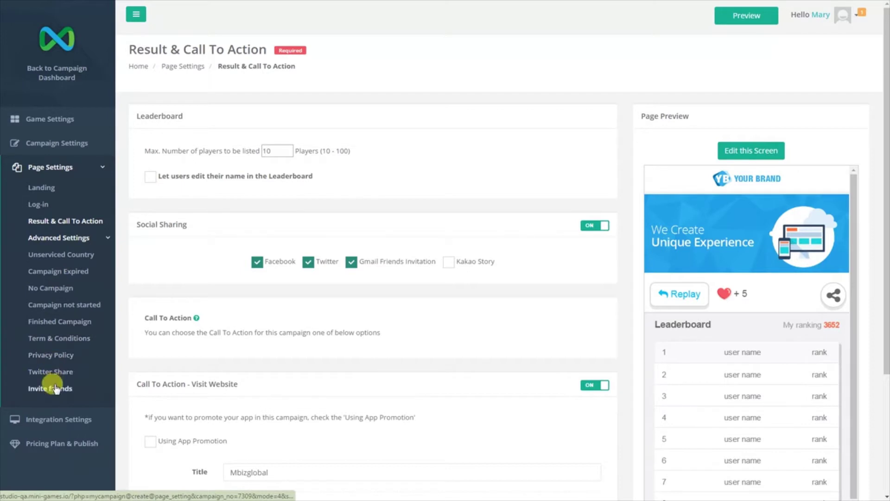
pyautogui.click(59, 238)
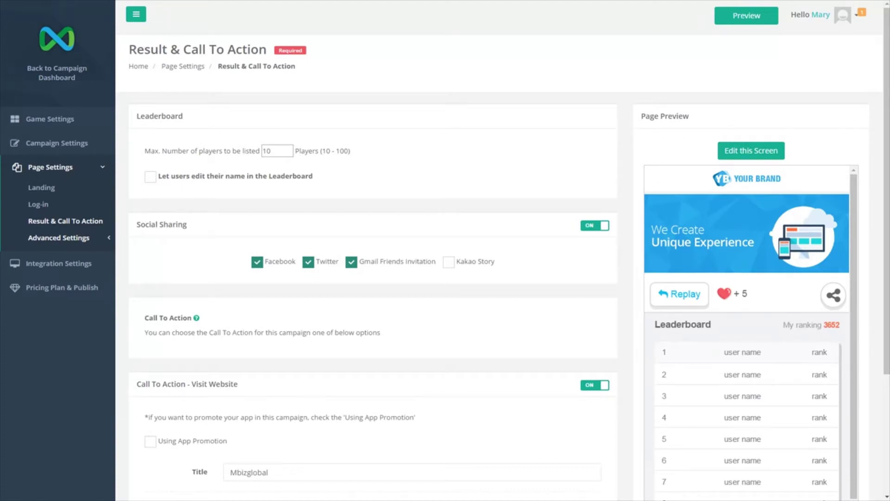
pyautogui.click(68, 262)
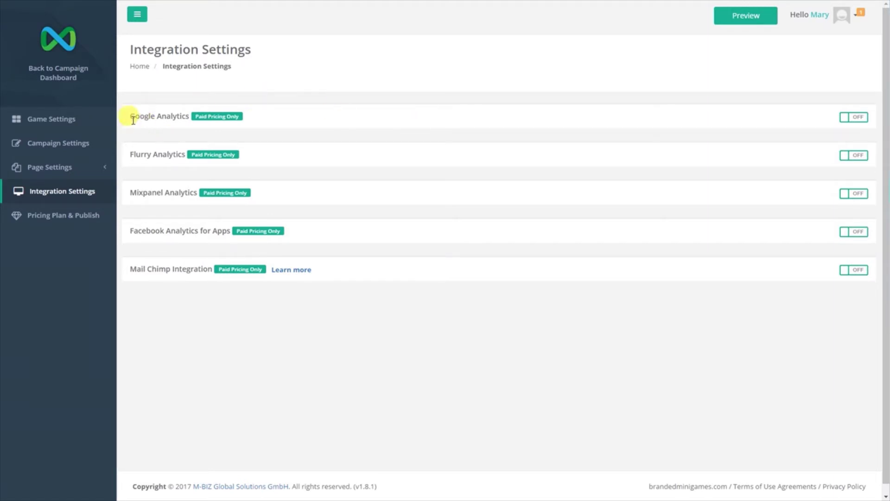
# Switch Google Analytics on to view its tracking ID field, then off again.
pyautogui.moveTo(131, 117); pyautogui.dragTo(186, 113)
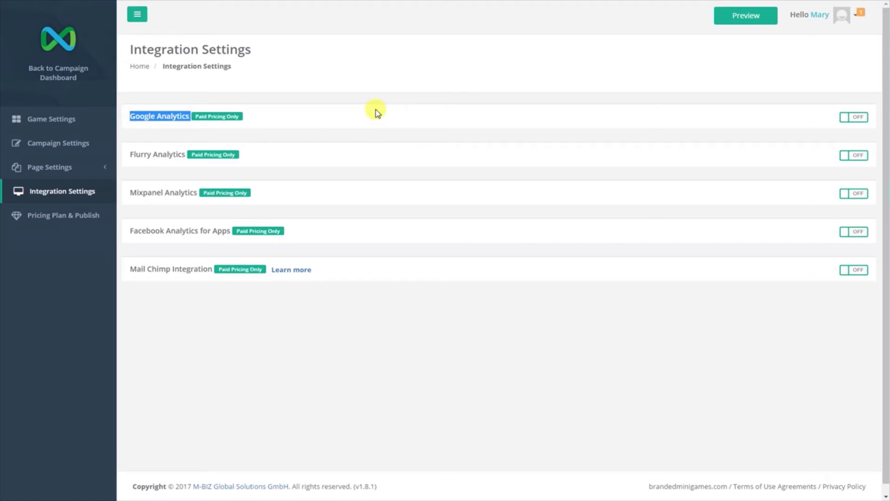
pyautogui.click(155, 149)
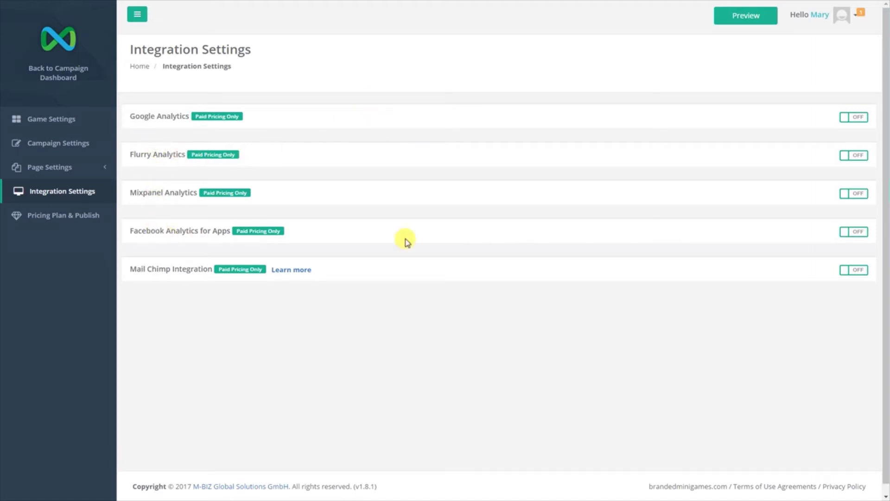
pyautogui.click(847, 120)
pyautogui.click(374, 169)
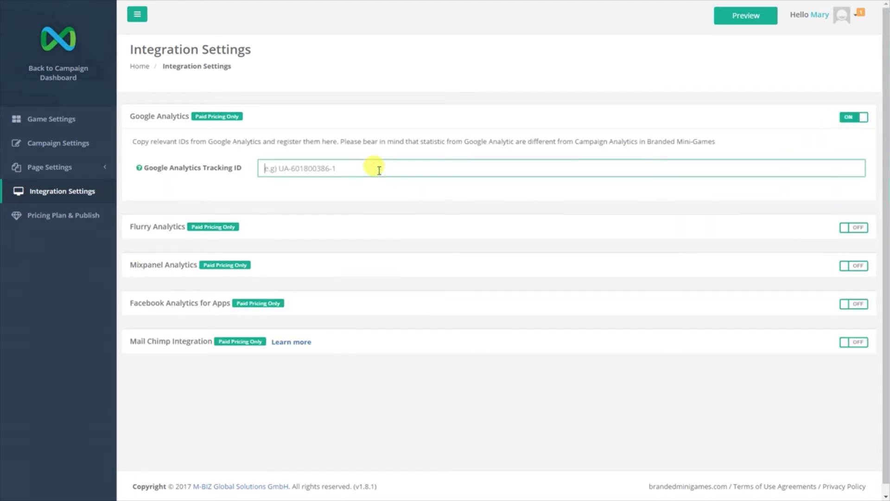
pyautogui.click(846, 119)
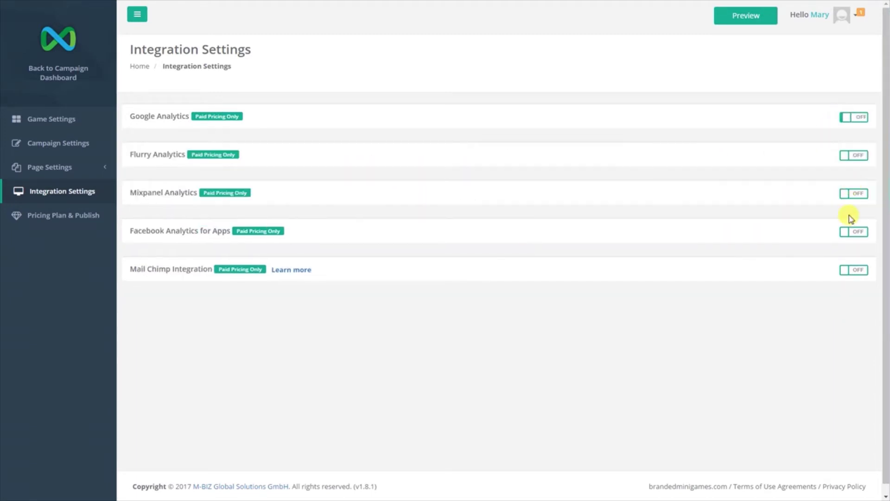
# Switch Mail Chimp on to view its API key and receiving-list fields, then off again.
pyautogui.click(844, 273)
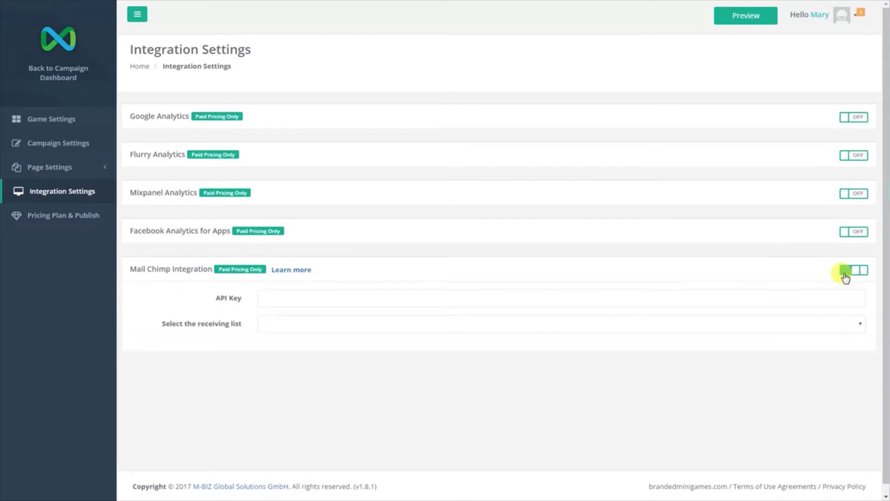
pyautogui.click(358, 302)
pyautogui.click(340, 328)
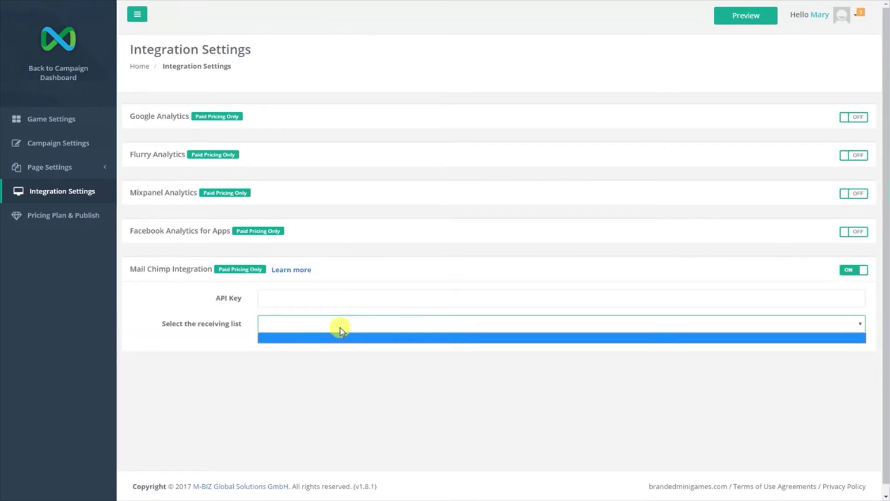
pyautogui.click(340, 329)
pyautogui.click(848, 272)
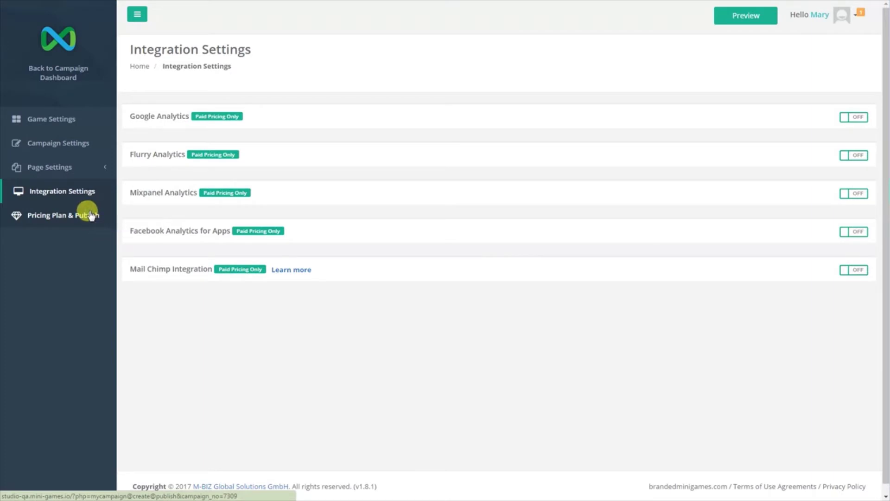
pyautogui.click(73, 215)
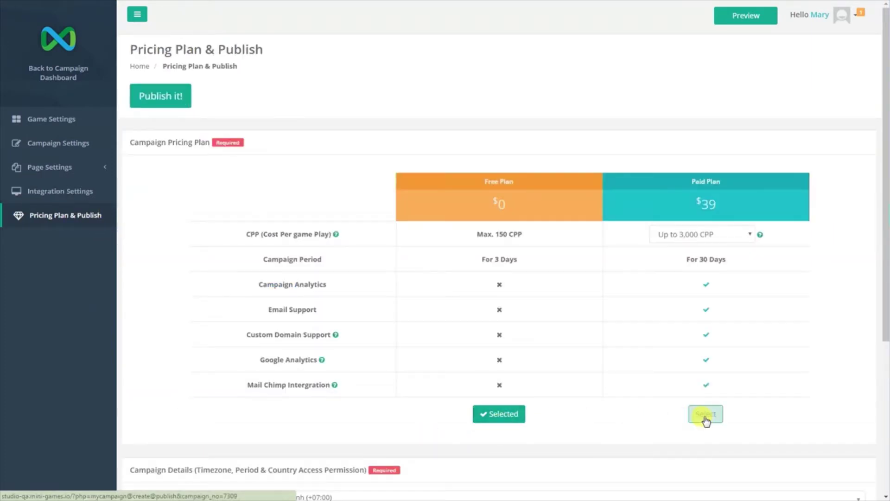
pyautogui.click(706, 414)
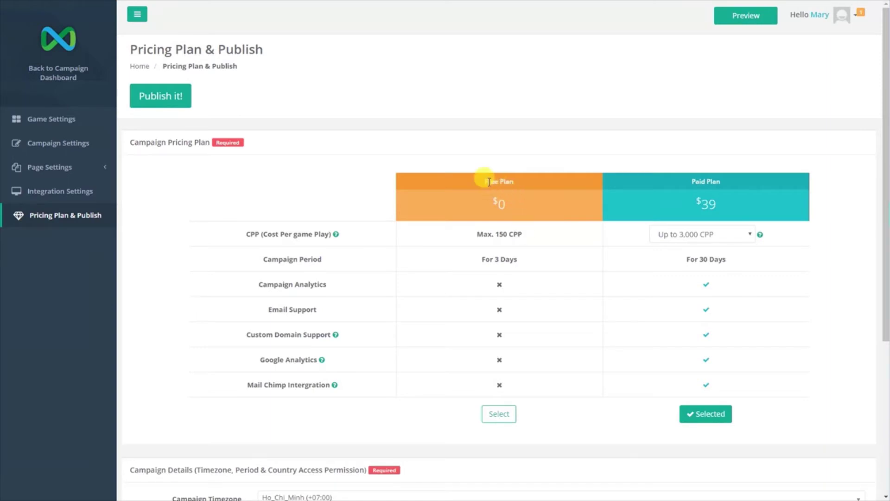
pyautogui.moveTo(482, 182); pyautogui.dragTo(517, 180)
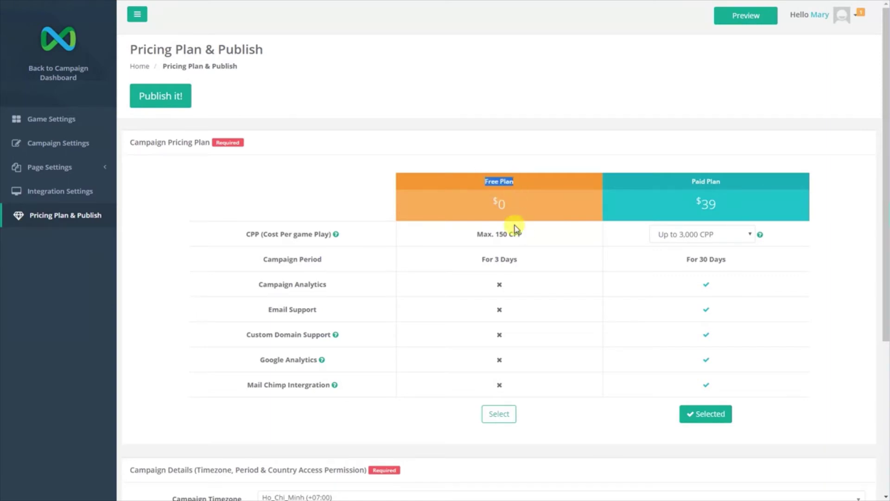
pyautogui.moveTo(476, 235); pyautogui.dragTo(533, 236)
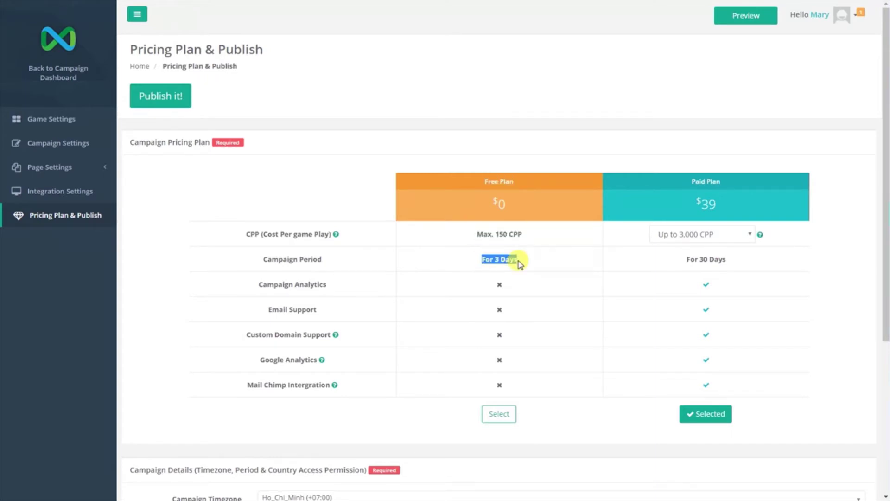
pyautogui.moveTo(336, 234)
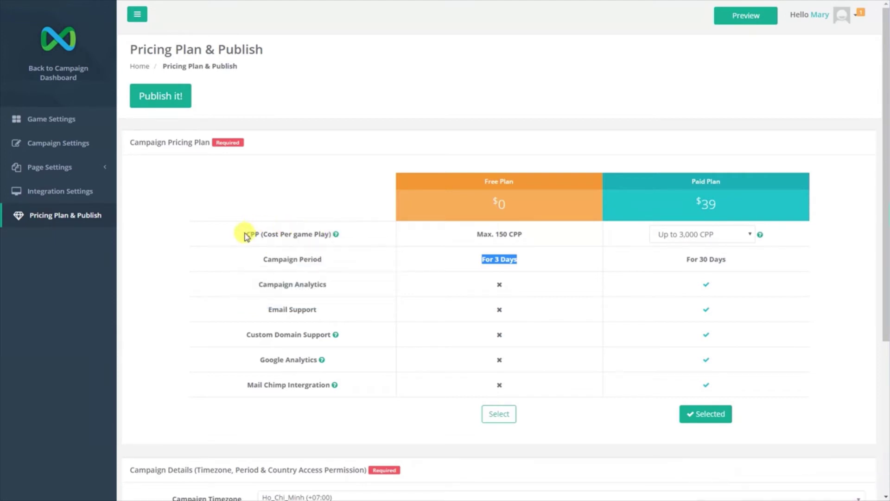
pyautogui.moveTo(246, 234); pyautogui.dragTo(261, 235)
pyautogui.click(222, 242)
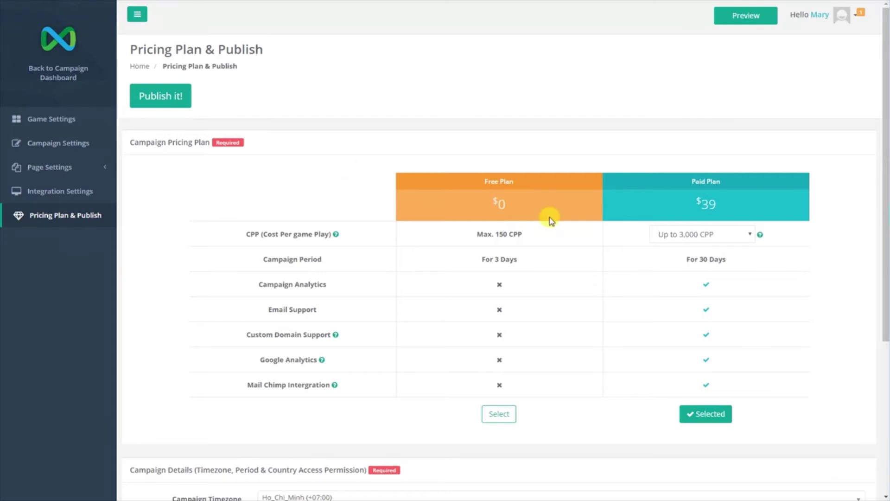
pyautogui.moveTo(686, 183); pyautogui.dragTo(726, 182)
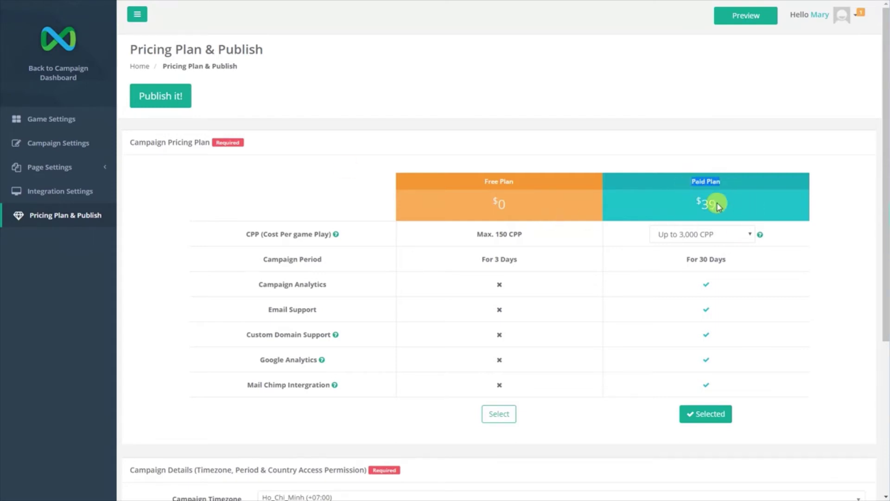
pyautogui.click(750, 235)
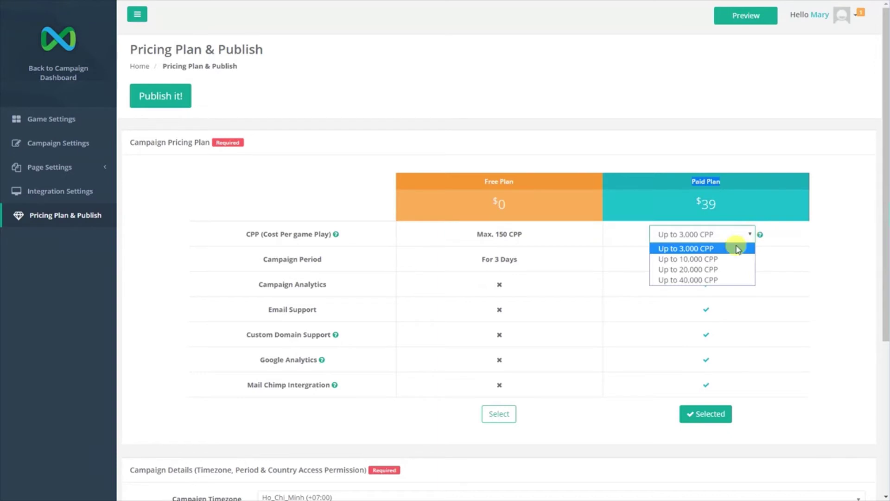
pyautogui.click(724, 258)
pyautogui.click(747, 237)
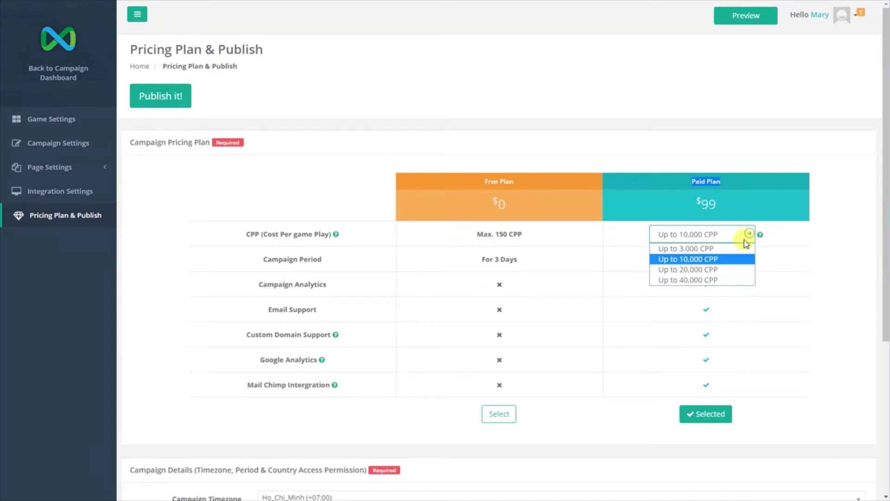
pyautogui.click(719, 280)
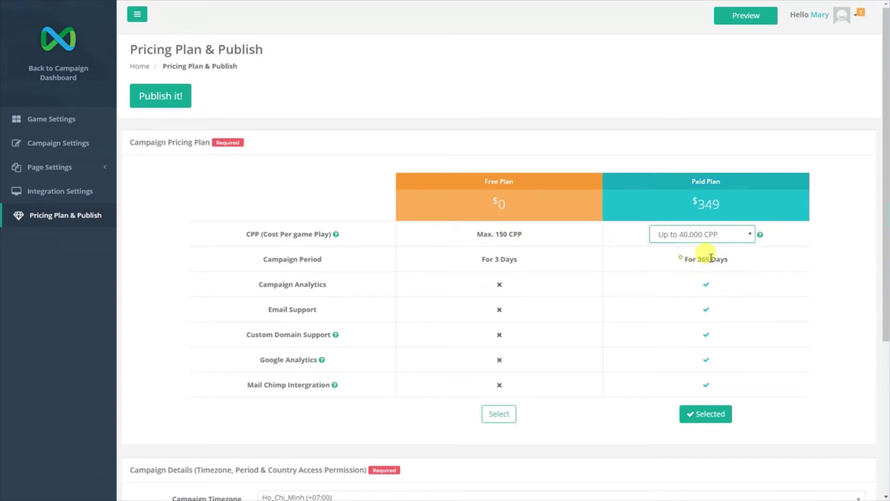
pyautogui.moveTo(681, 258); pyautogui.dragTo(736, 256)
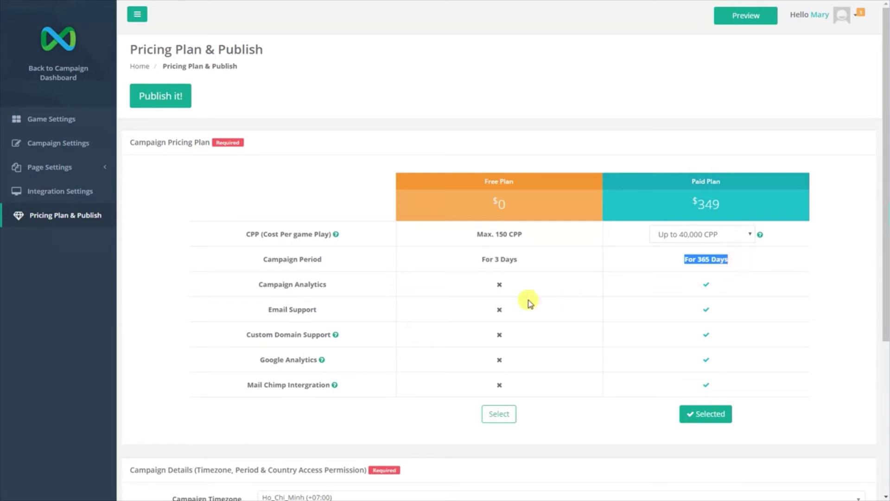
pyautogui.click(705, 287)
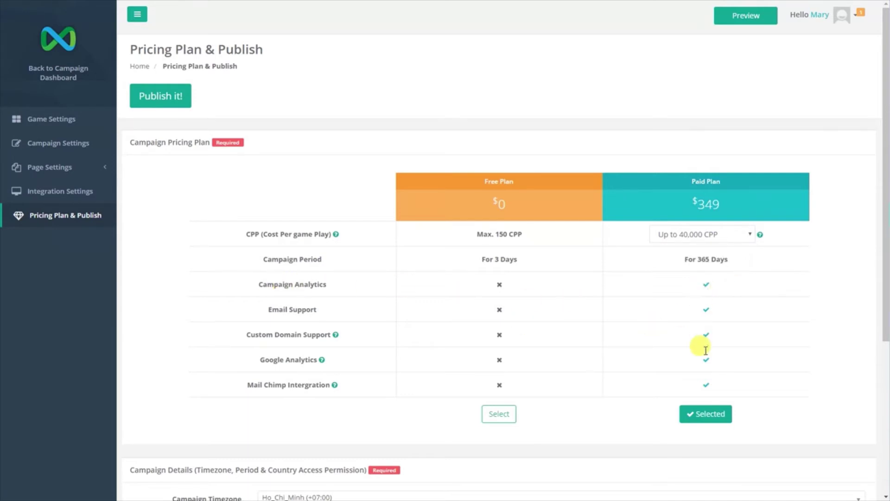
pyautogui.moveTo(255, 283); pyautogui.dragTo(332, 284)
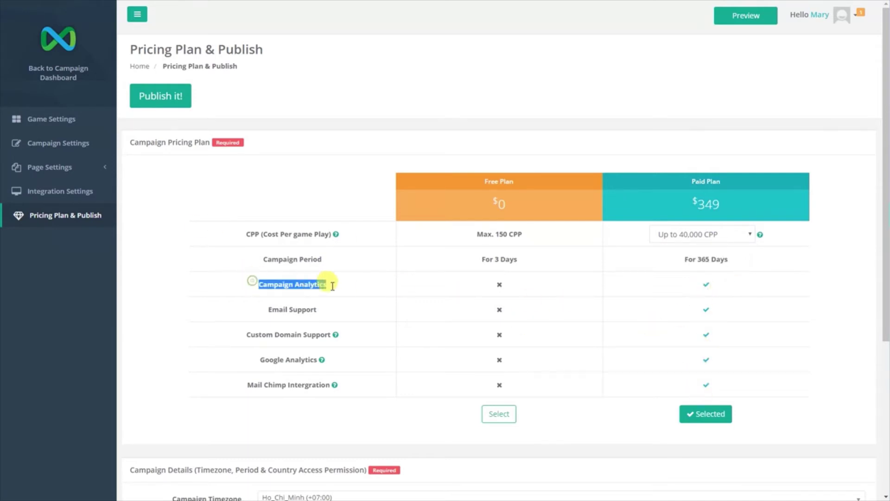
pyautogui.moveTo(258, 308); pyautogui.dragTo(325, 310)
pyautogui.moveTo(254, 336); pyautogui.dragTo(331, 338)
pyautogui.moveTo(262, 360); pyautogui.dragTo(326, 362)
pyautogui.moveTo(246, 388); pyautogui.dragTo(332, 385)
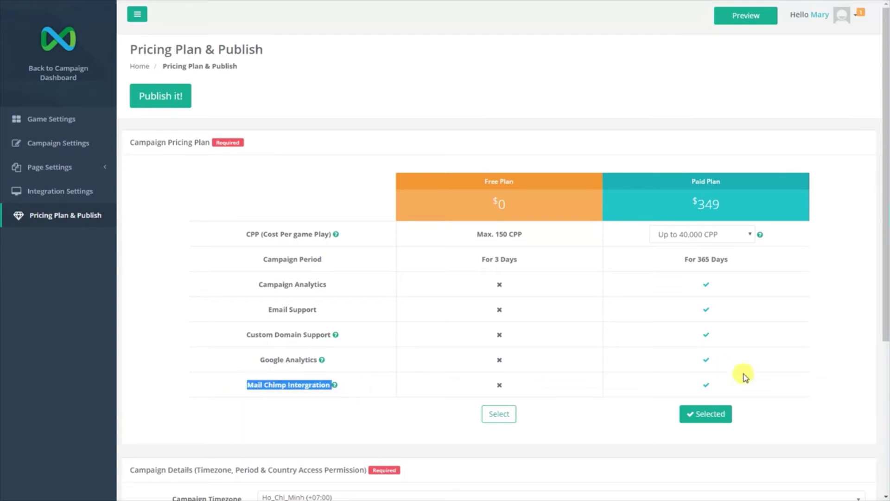
pyautogui.click(773, 381)
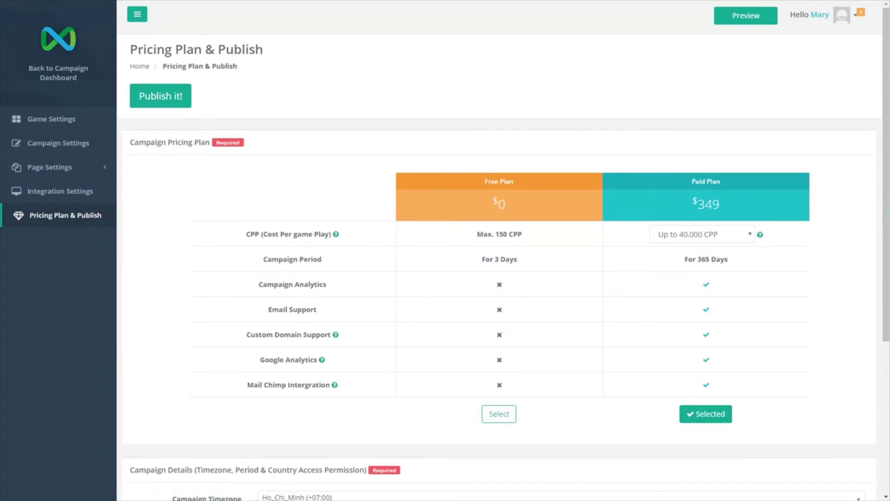
pyautogui.scroll(-5, 564, 421)
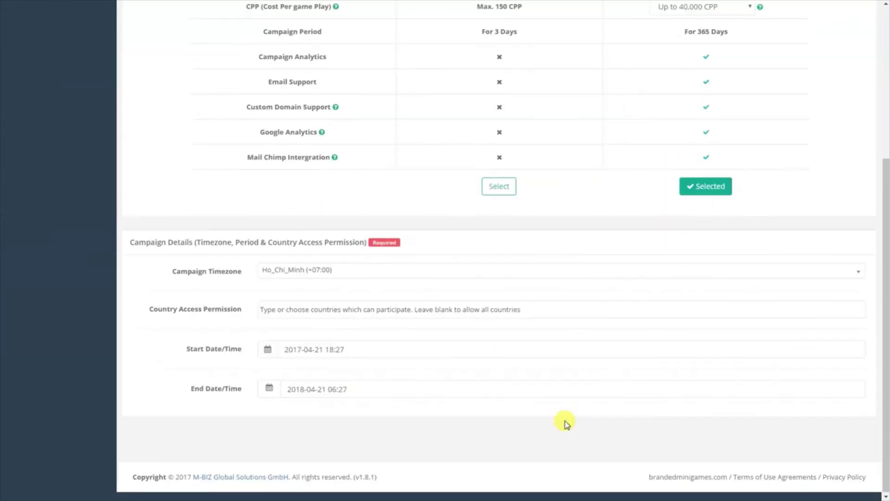
pyautogui.moveTo(164, 273); pyautogui.dragTo(251, 273)
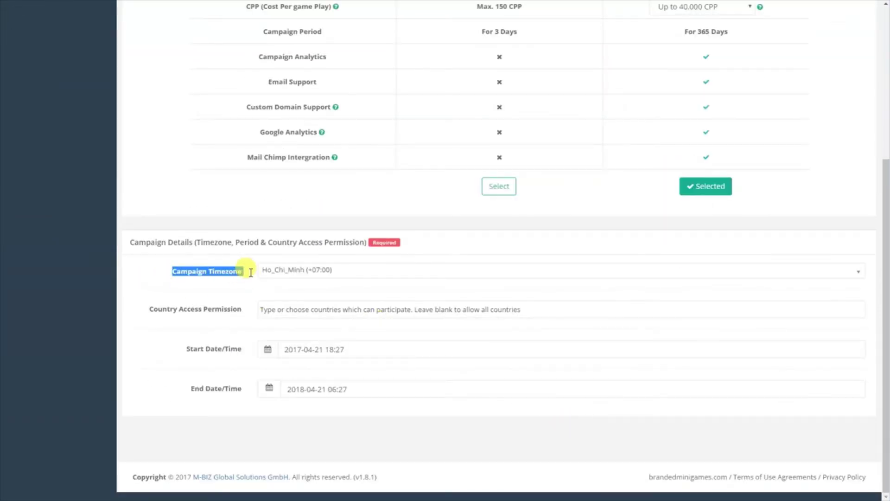
pyautogui.moveTo(149, 308); pyautogui.dragTo(245, 312)
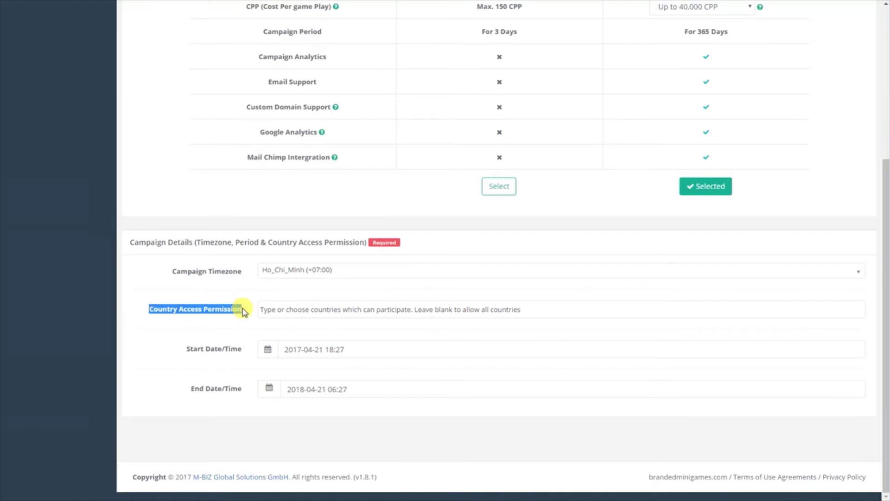
pyautogui.moveTo(183, 348); pyautogui.dragTo(244, 351)
pyautogui.click(181, 389)
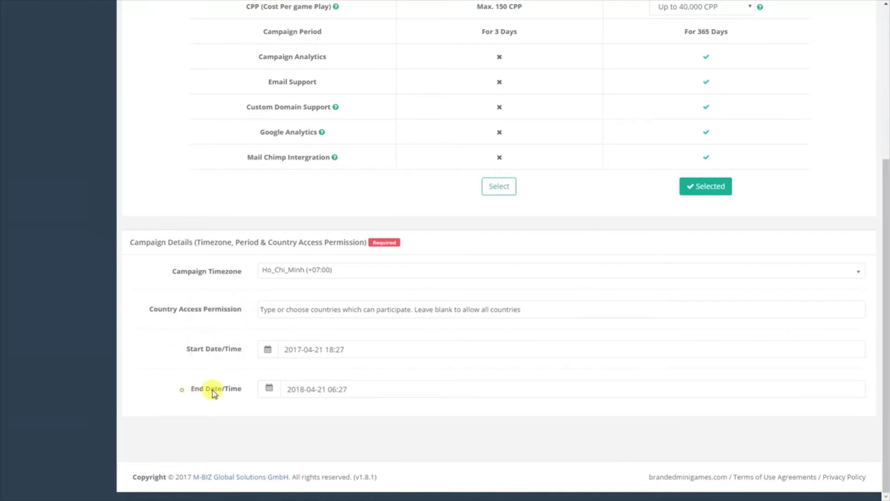
pyautogui.moveTo(214, 393); pyautogui.dragTo(244, 393)
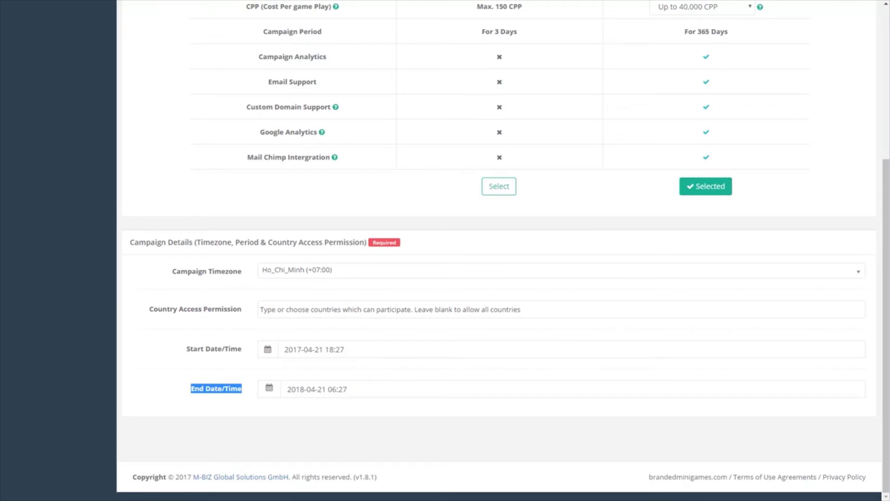
pyautogui.click(236, 206)
pyautogui.scroll(5, 239, 210)
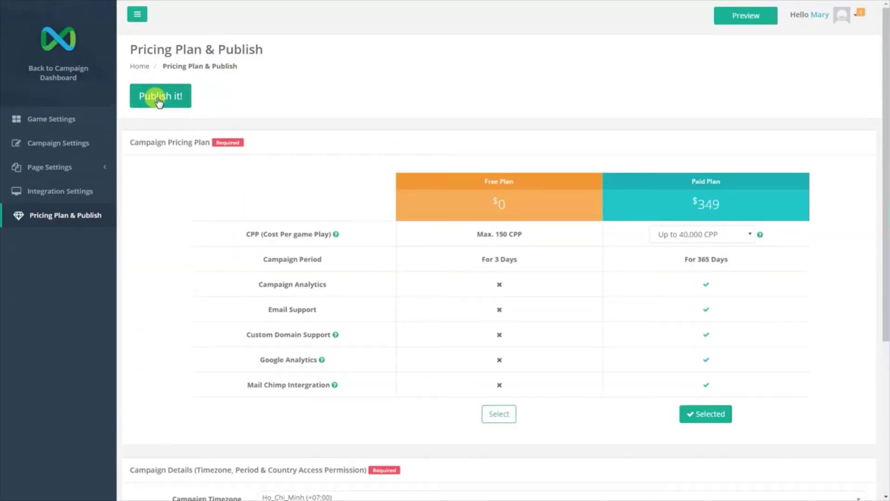
pyautogui.click(158, 98)
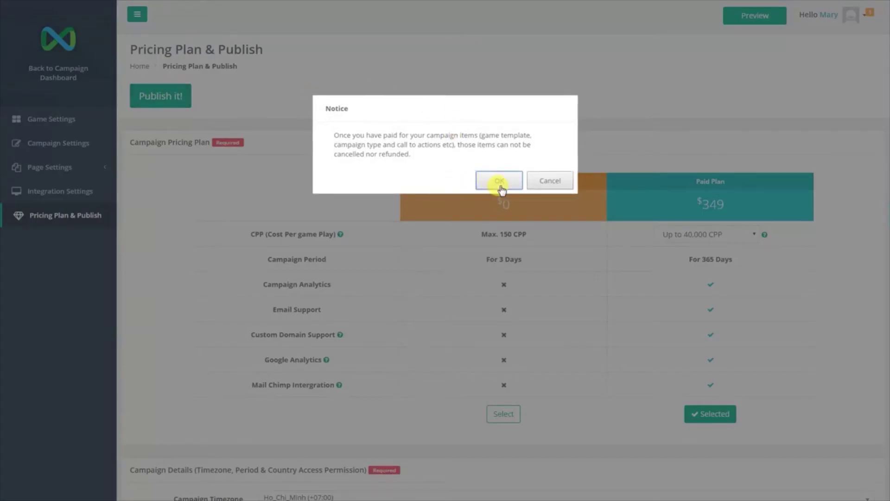
pyautogui.click(500, 186)
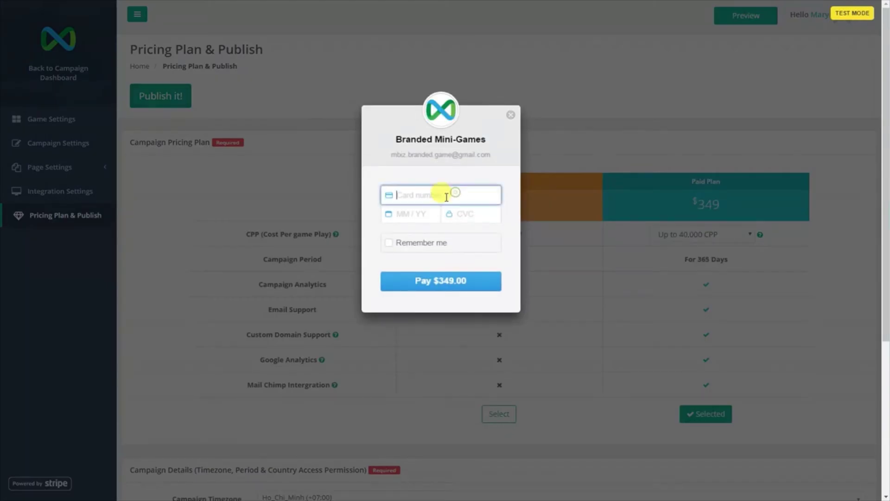
pyautogui.click(418, 211)
pyautogui.click(466, 214)
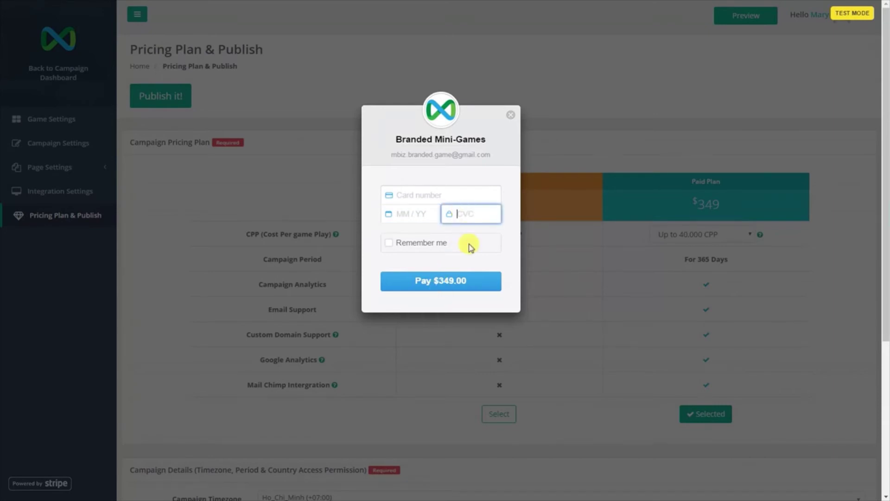
pyautogui.click(511, 115)
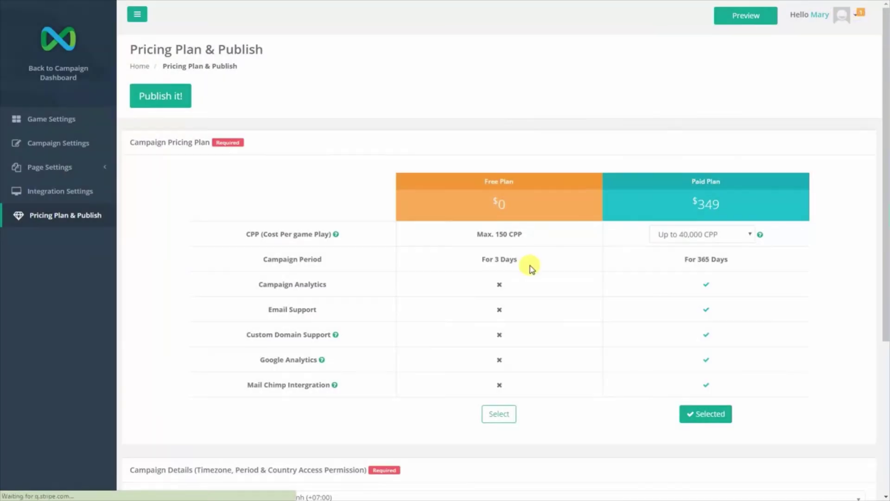
pyautogui.scroll(-1, 532, 269)
# Select the Free Plan, publish the campaign, and confirm the new free campaign notice.
pyautogui.click(501, 361)
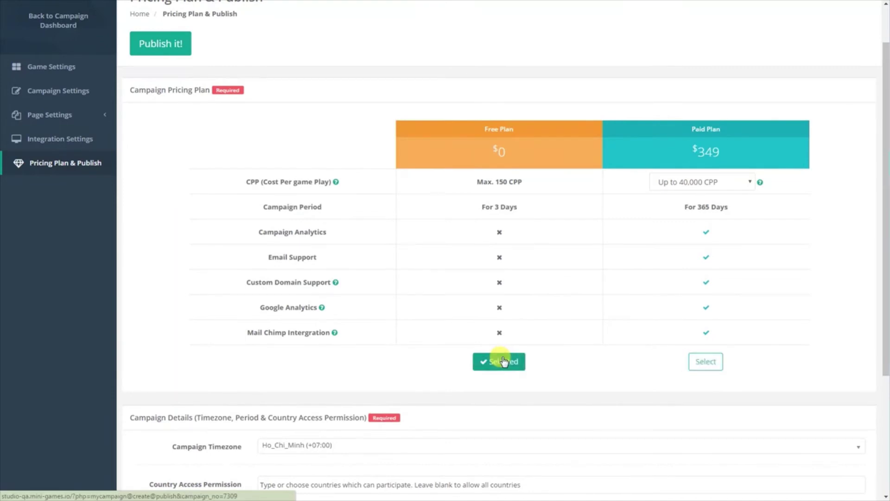
pyautogui.click(165, 47)
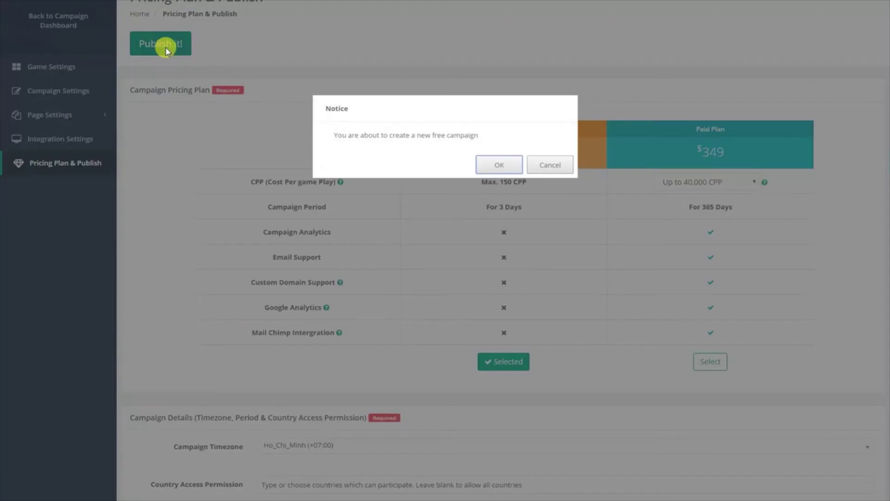
pyautogui.click(498, 163)
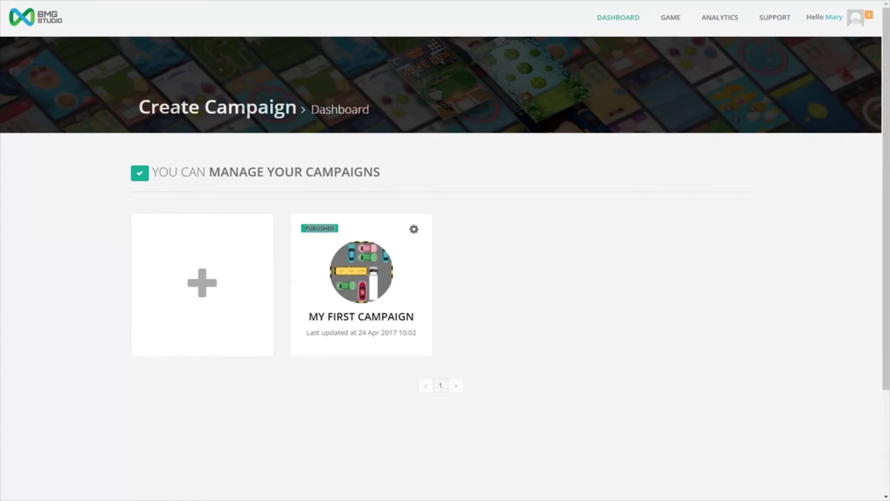
# Open MY FIRST CAMPAIGN's Campaign Settings and select its Current Campaign URL to copy.
pyautogui.click(356, 279)
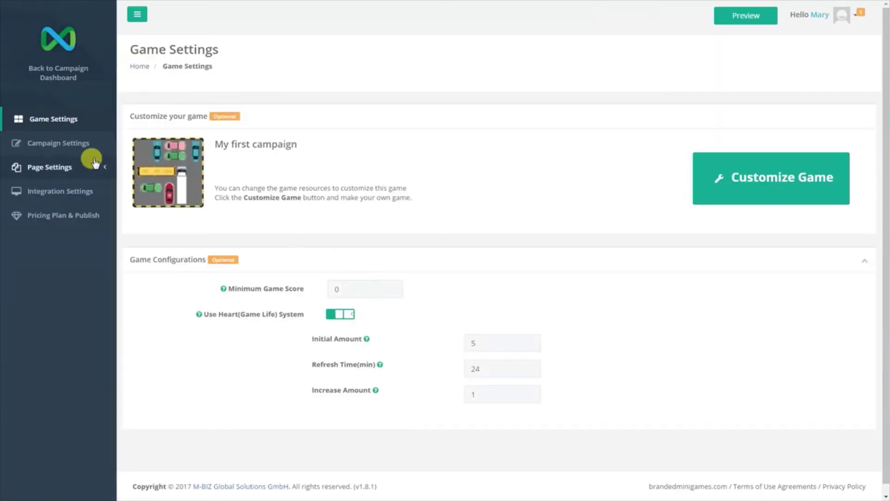
pyautogui.click(70, 144)
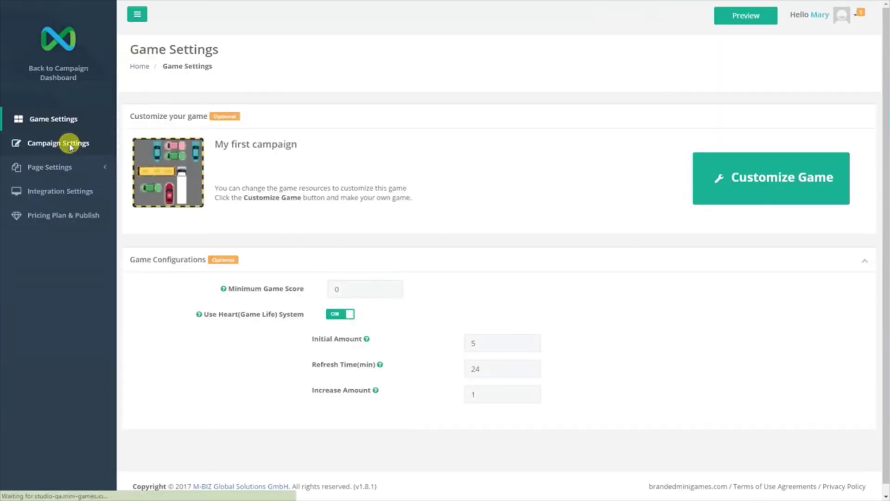
pyautogui.moveTo(250, 379); pyautogui.dragTo(374, 380)
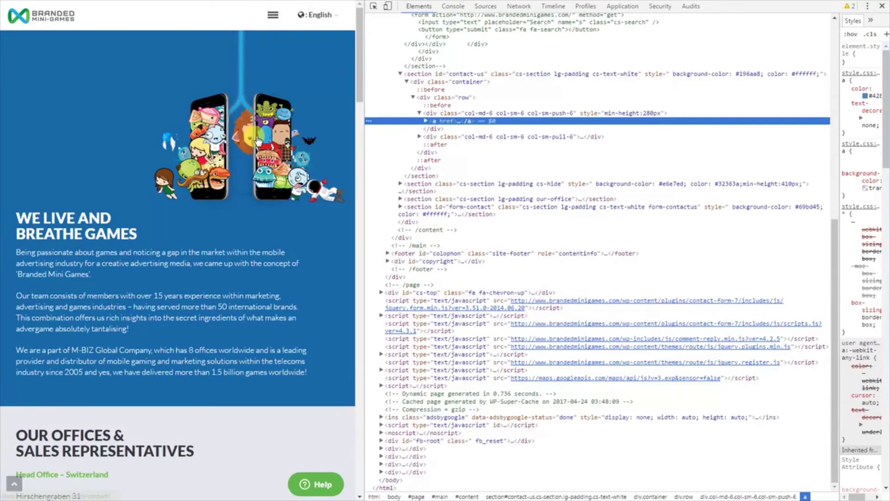
pyautogui.rightClick(369, 123)
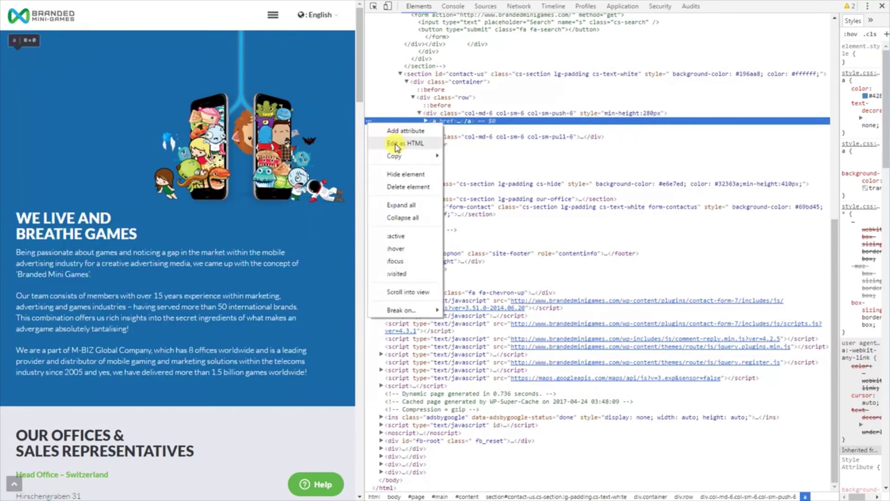
pyautogui.click(395, 143)
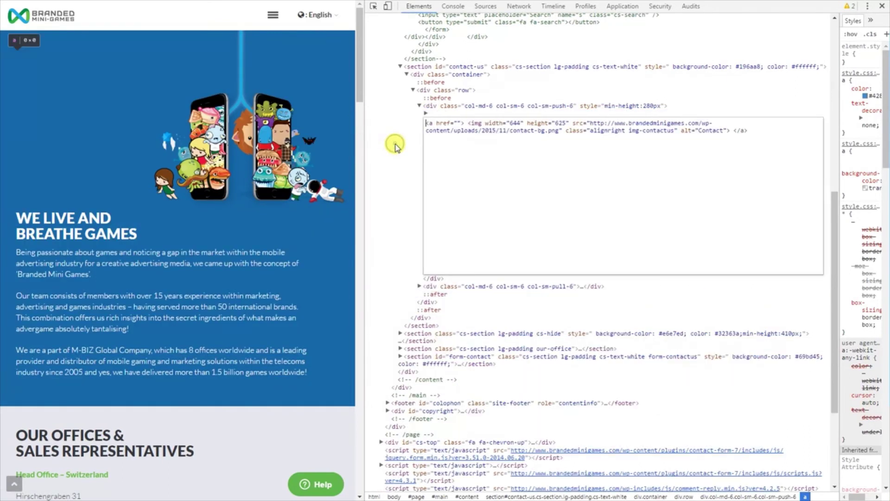
pyautogui.click(455, 124)
pyautogui.hotkey('ctrl', 'v')
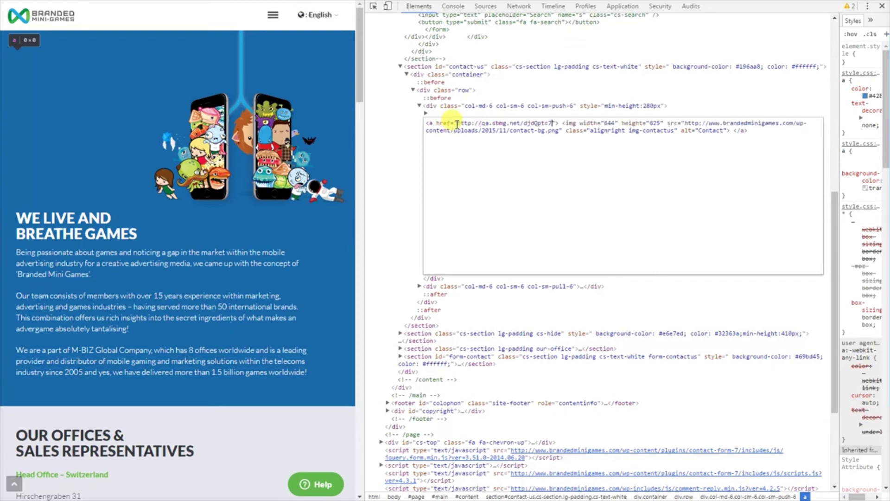
pyautogui.click(421, 110)
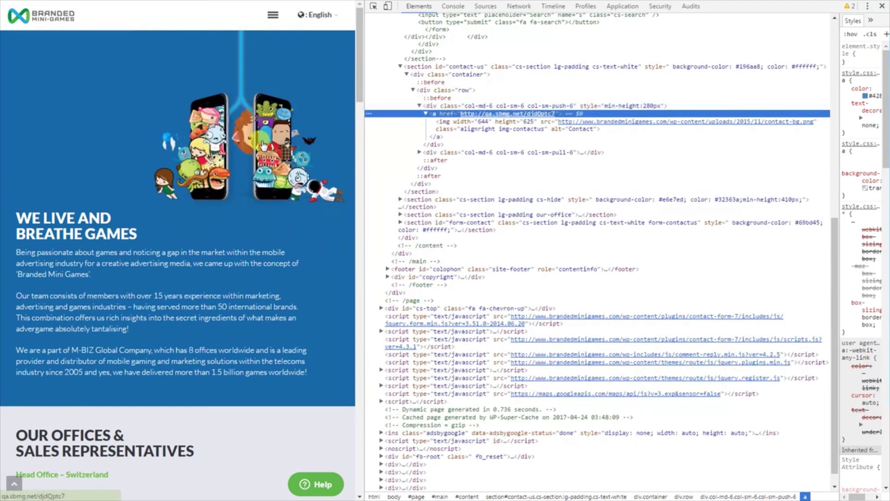
# Follow the image link to the game landing page, accept Terms & Conditions and start the game.
pyautogui.click(263, 145)
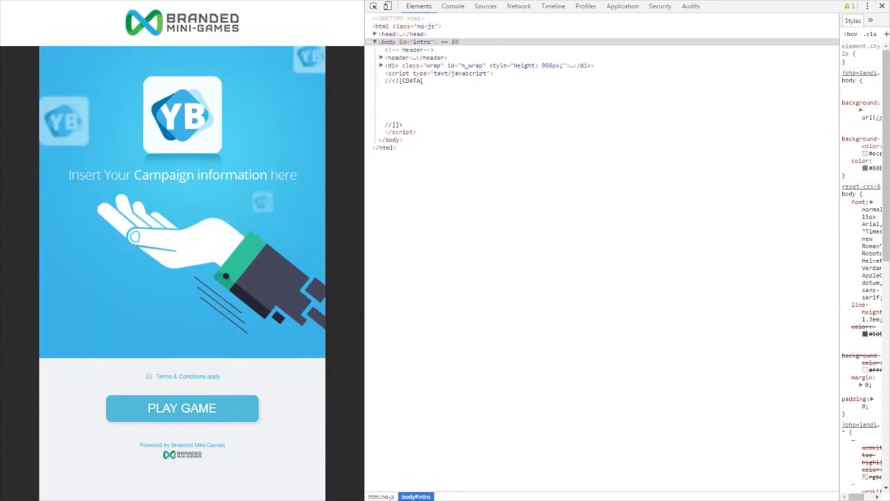
pyautogui.click(172, 406)
pyautogui.click(271, 132)
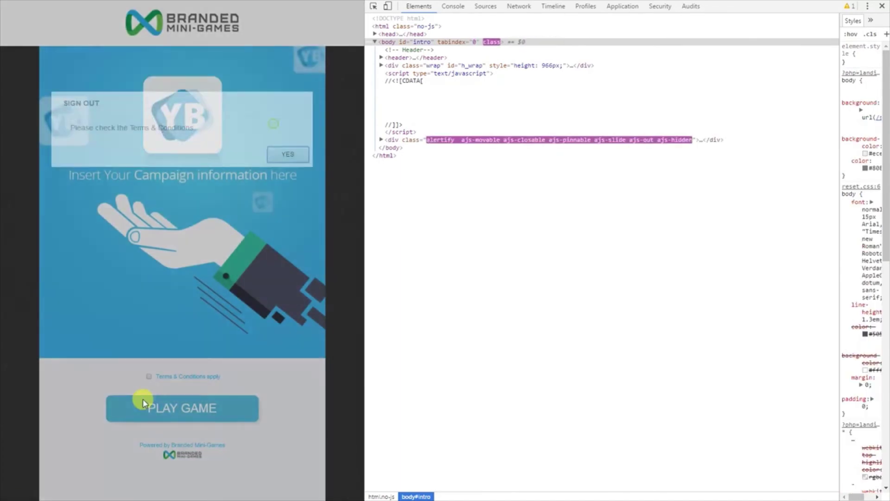
pyautogui.click(148, 376)
pyautogui.click(149, 407)
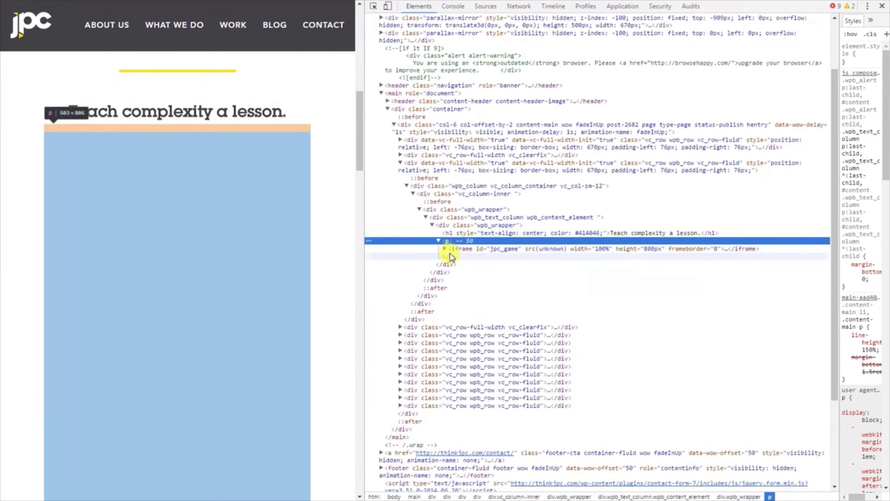
pyautogui.rightClick(381, 242)
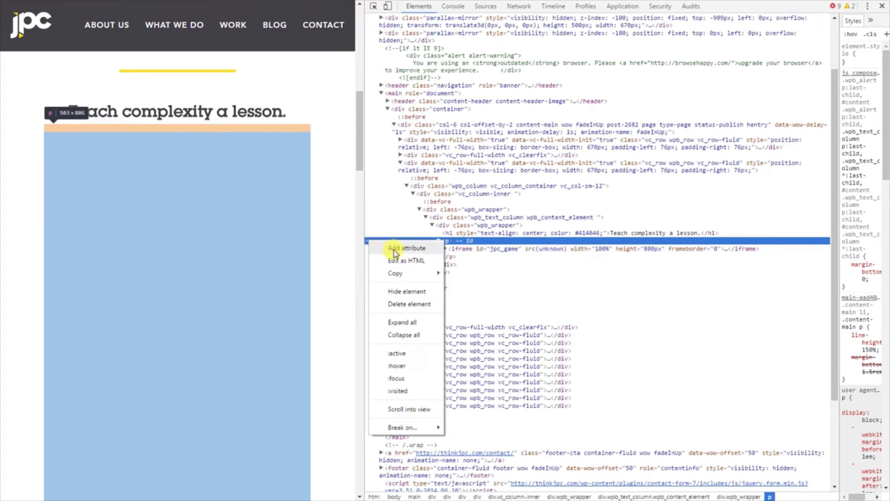
pyautogui.click(394, 260)
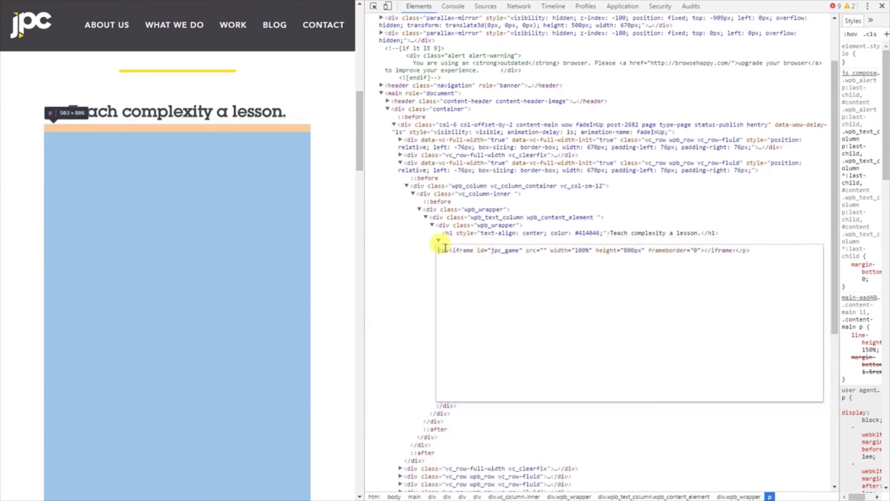
pyautogui.click(543, 251)
pyautogui.write('http://qa.sbmg.net/djdQptc7')
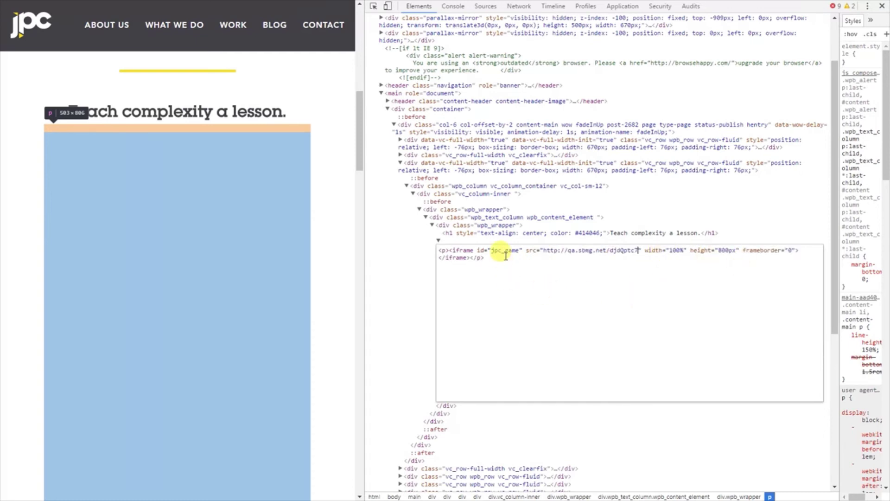
pyautogui.click(437, 237)
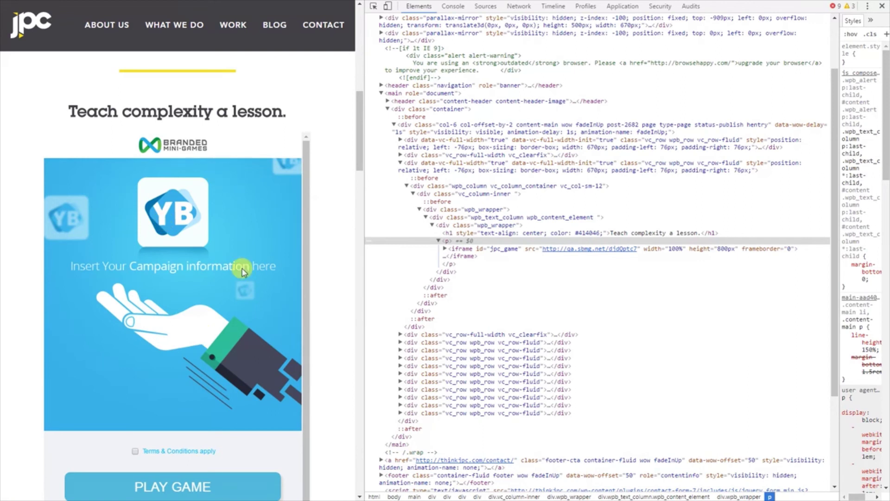
# Accept the Terms & Conditions and start the parking game on Easy difficulty.
pyautogui.moveTo(308, 192); pyautogui.dragTo(308, 259)
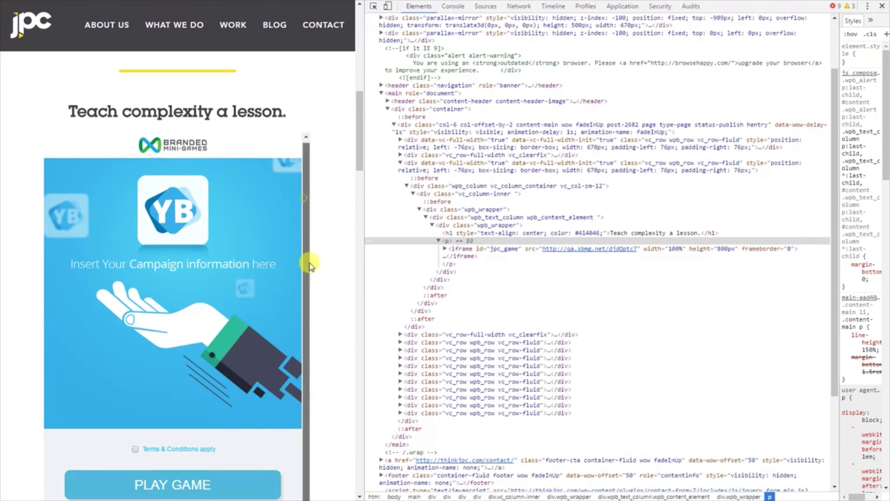
pyautogui.click(135, 449)
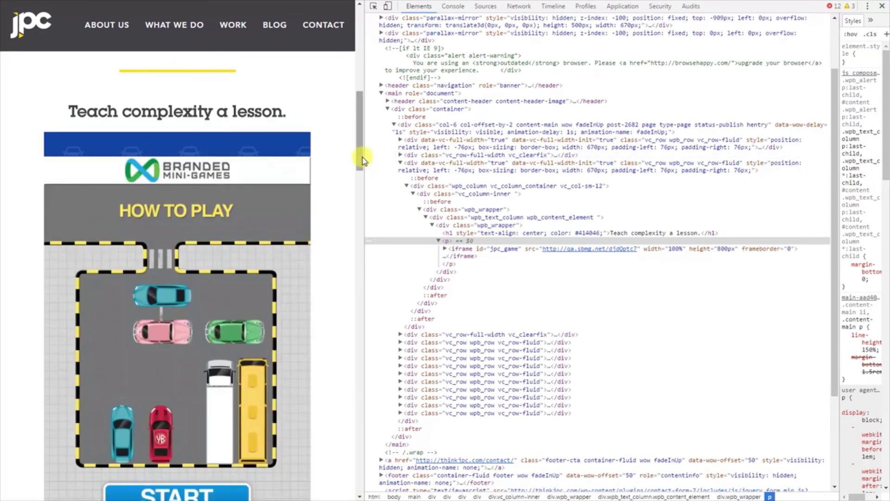
pyautogui.moveTo(360, 153)
pyautogui.mouseDown()
pyautogui.moveTo(366, 193)
pyautogui.moveTo(360, 169)
pyautogui.mouseUp()
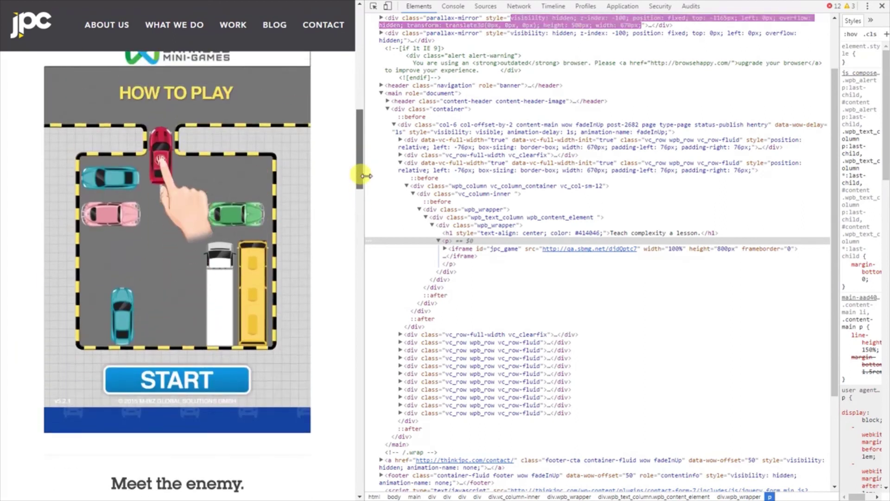
pyautogui.click(197, 387)
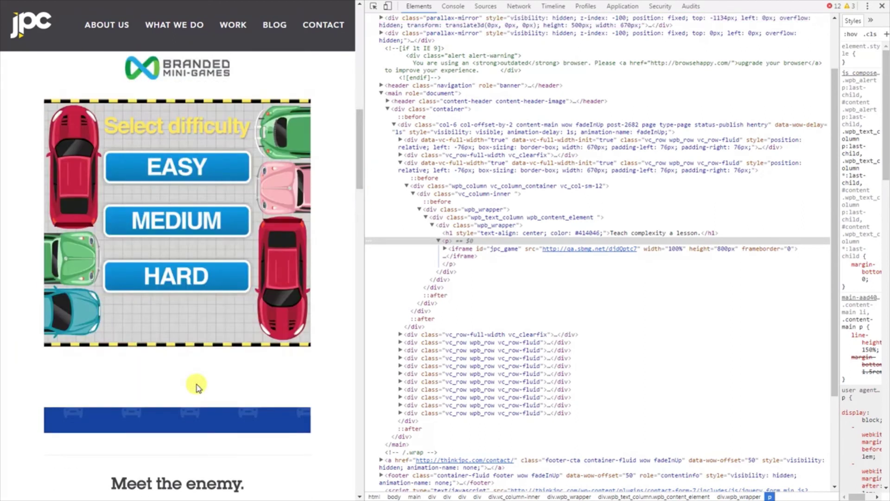
pyautogui.click(183, 165)
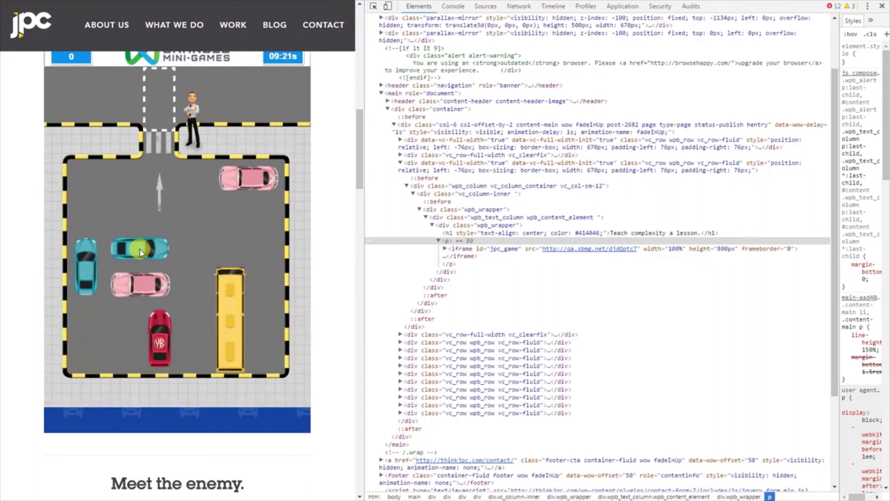
# Slide the teal and pink cars aside to free the red car, then continue past results (Total 1626).
pyautogui.moveTo(88, 265); pyautogui.dragTo(95, 380)
pyautogui.moveTo(122, 299); pyautogui.dragTo(83, 285)
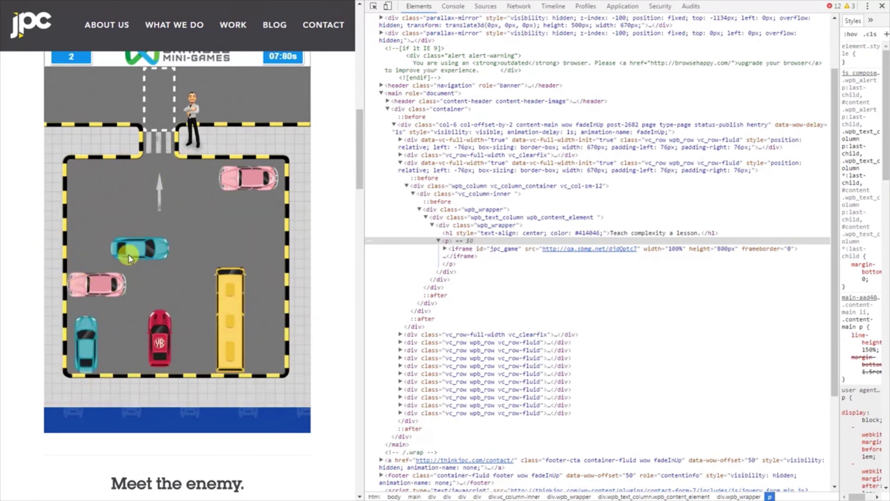
pyautogui.moveTo(130, 258); pyautogui.dragTo(88, 257)
pyautogui.moveTo(160, 343); pyautogui.dragTo(173, 145)
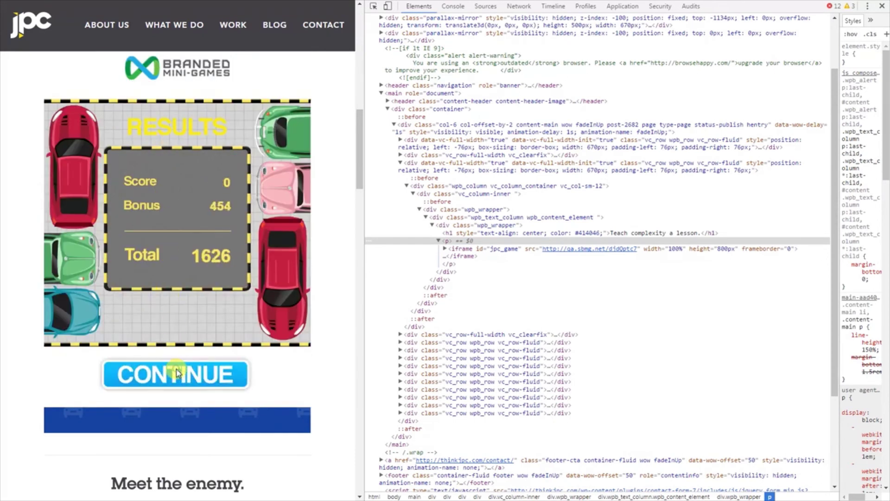
pyautogui.click(174, 368)
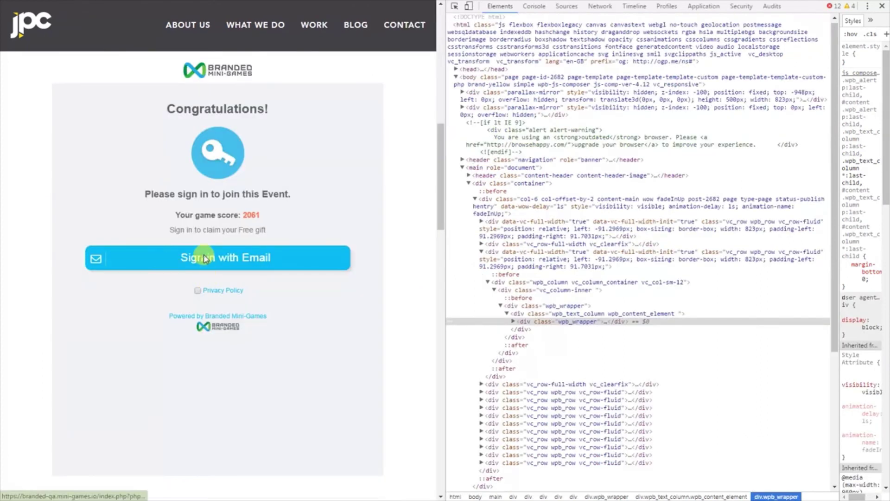
# Agree to the privacy policy and choose e-mail sign-in to claim the gift.
pyautogui.click(205, 258)
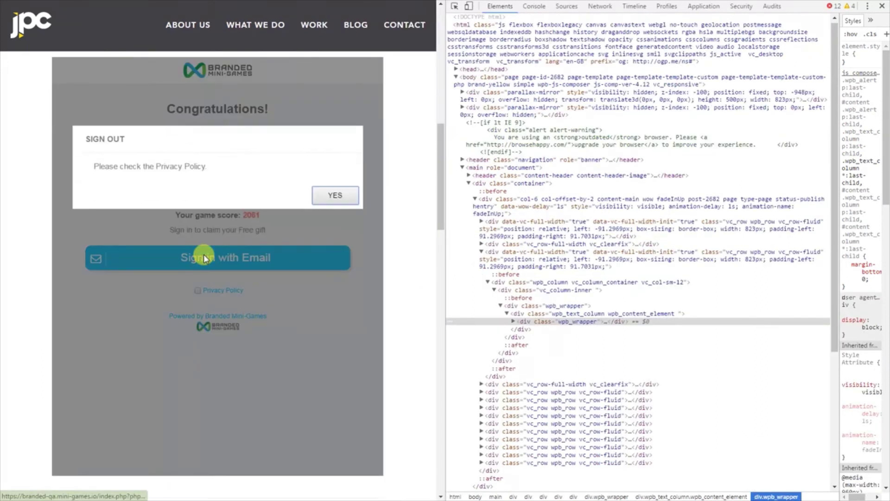
pyautogui.click(331, 196)
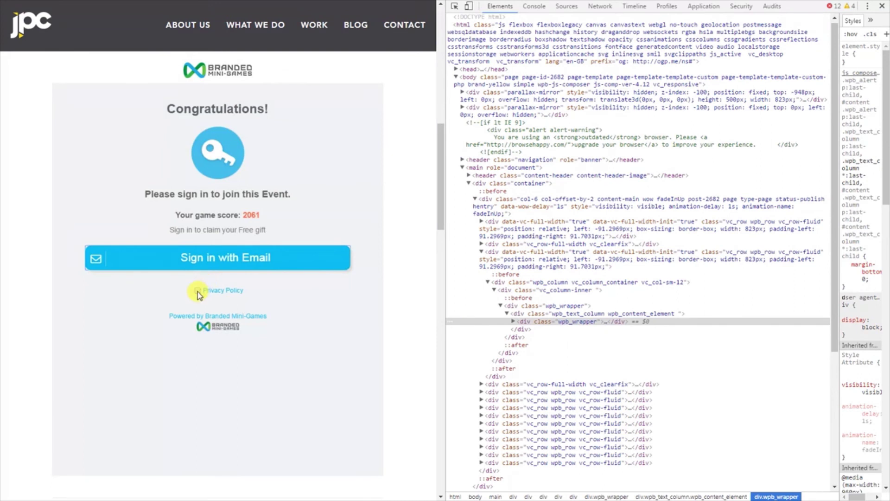
pyautogui.click(198, 291)
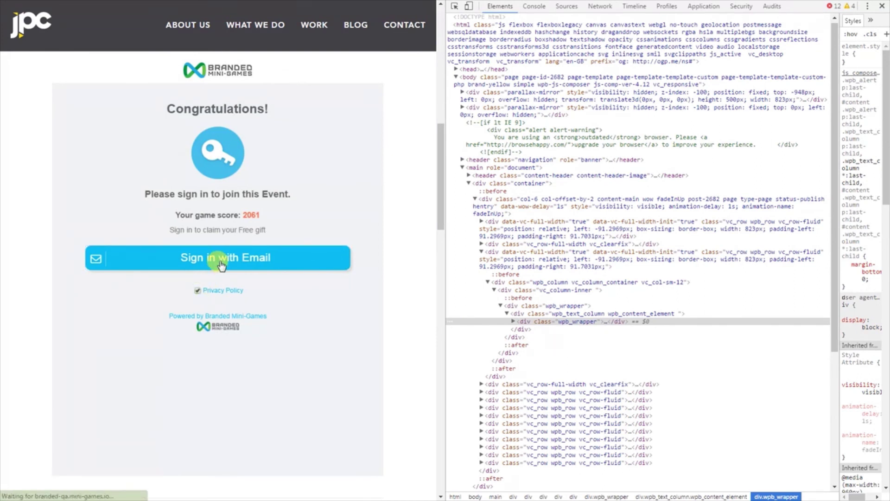
pyautogui.click(220, 262)
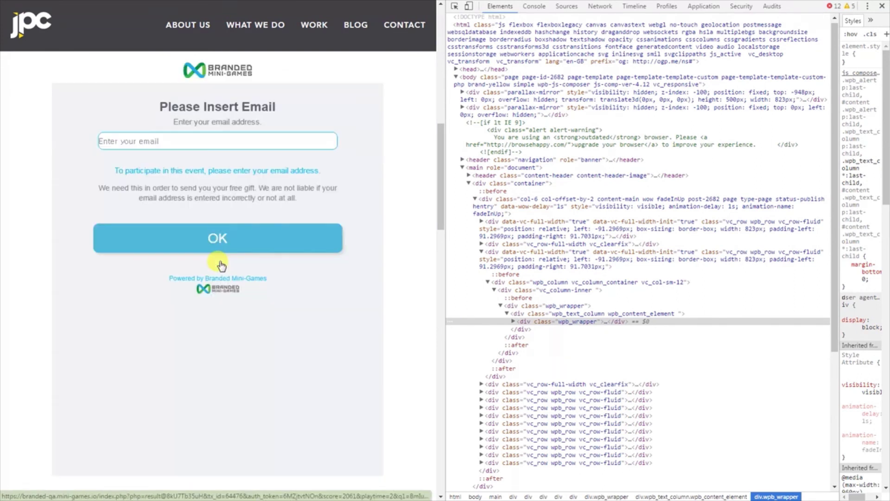
# Enter and submit the player's e-mail address, then leave for the sponsor's website.
pyautogui.click(169, 142)
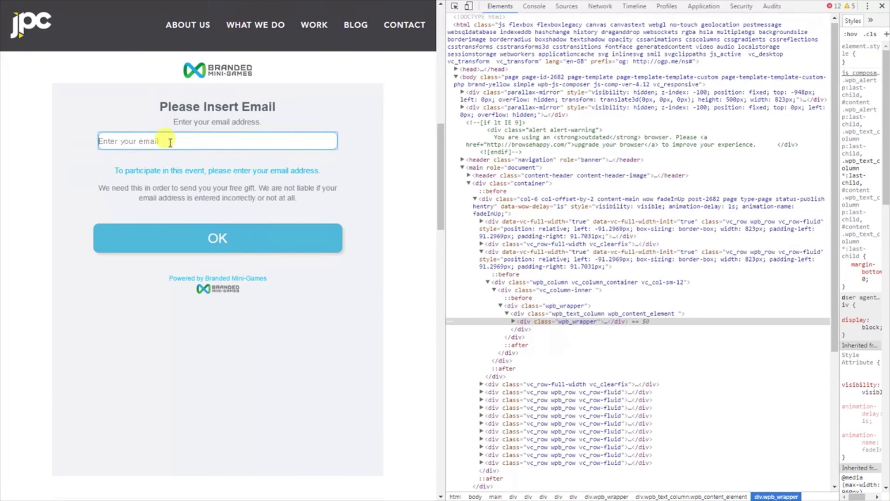
pyautogui.click(172, 244)
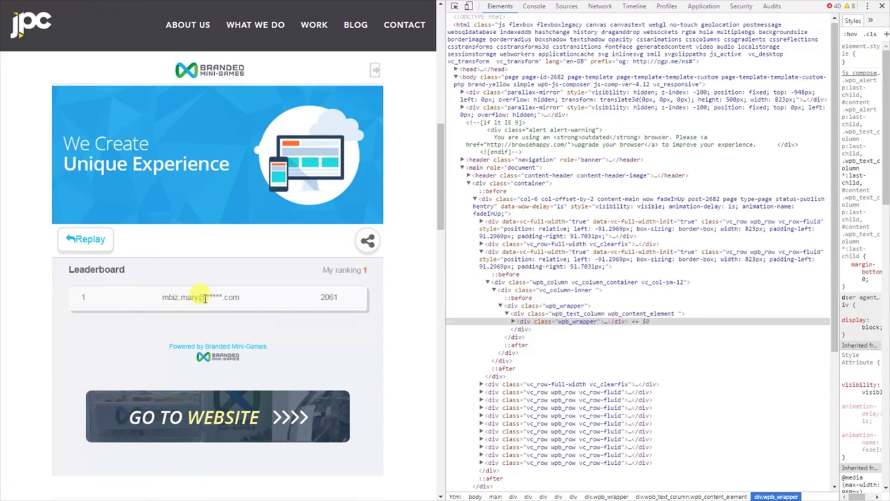
pyautogui.click(211, 418)
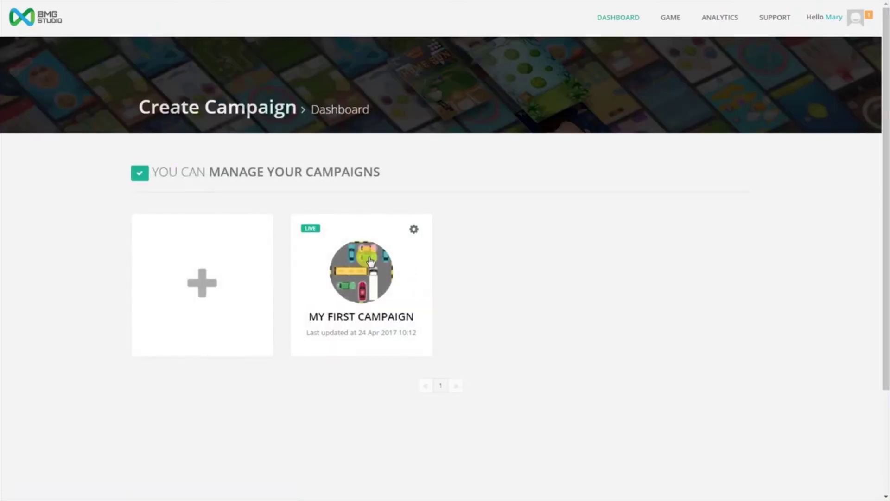
# View the campaign's Draw Winners results, showing one player scoring 2,061, then return to the dashboard.
pyautogui.click(414, 230)
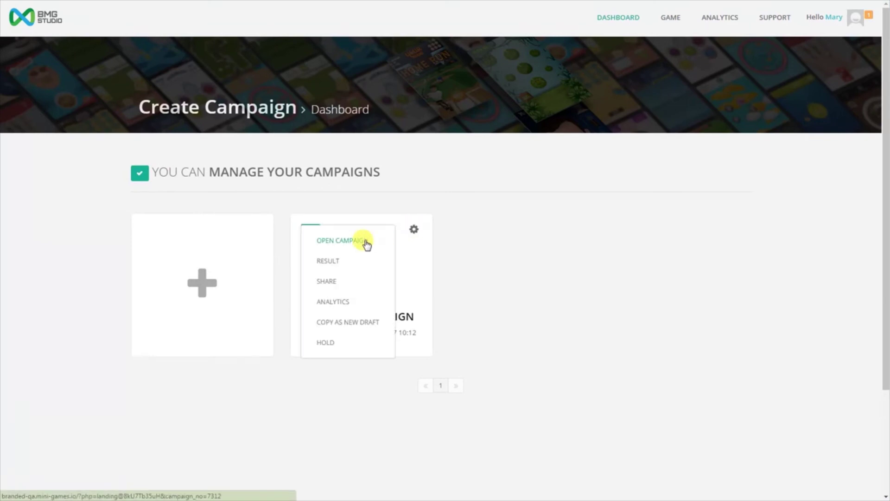
pyautogui.click(333, 262)
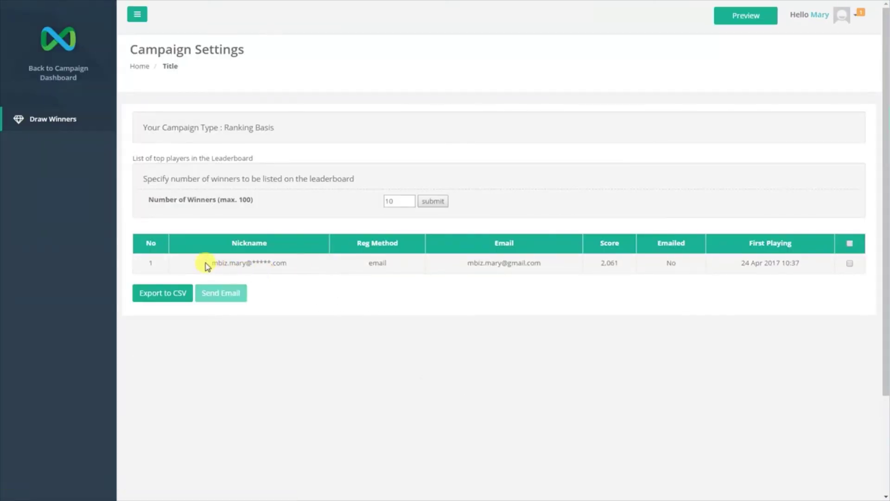
pyautogui.moveTo(206, 265); pyautogui.dragTo(823, 262)
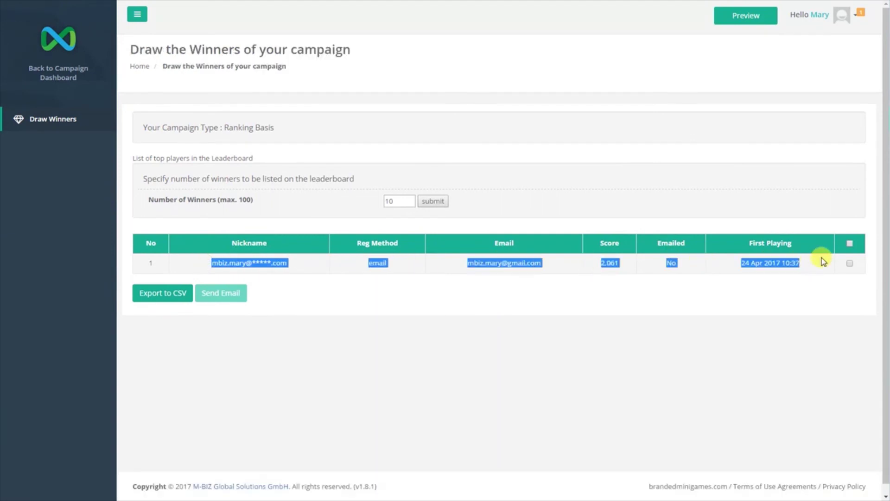
pyautogui.click(254, 330)
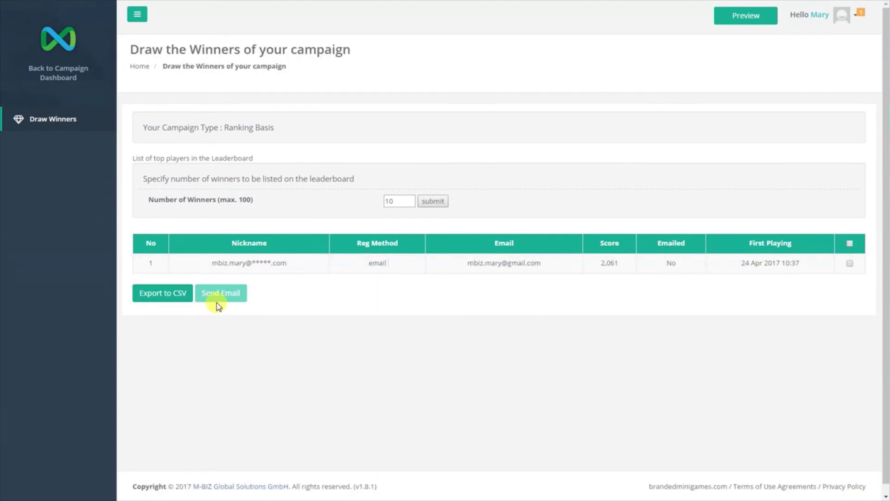
pyautogui.click(69, 73)
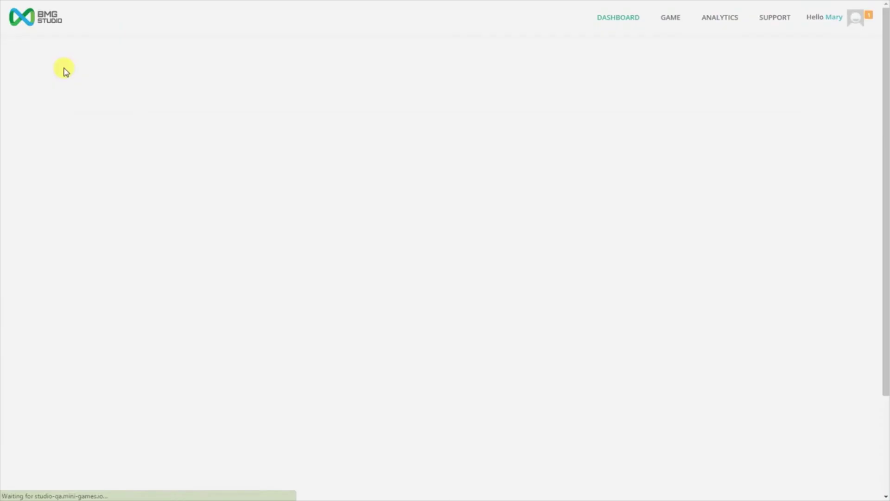
pyautogui.click(415, 230)
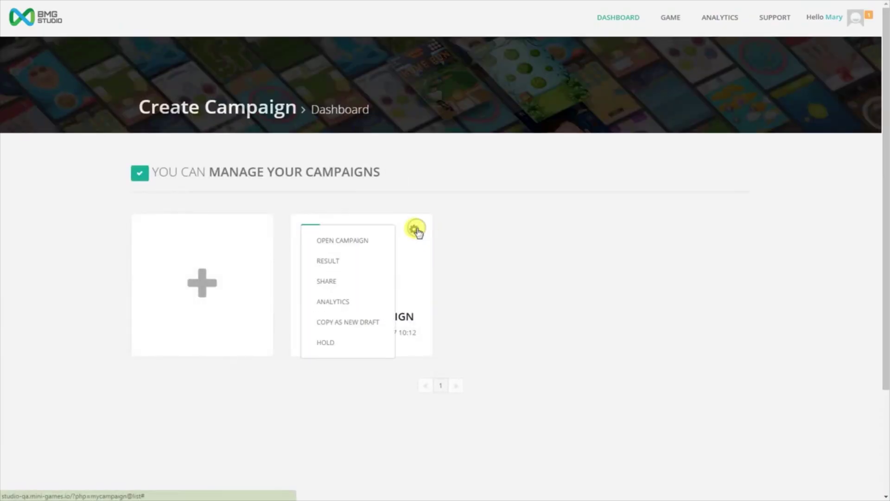
pyautogui.click(341, 281)
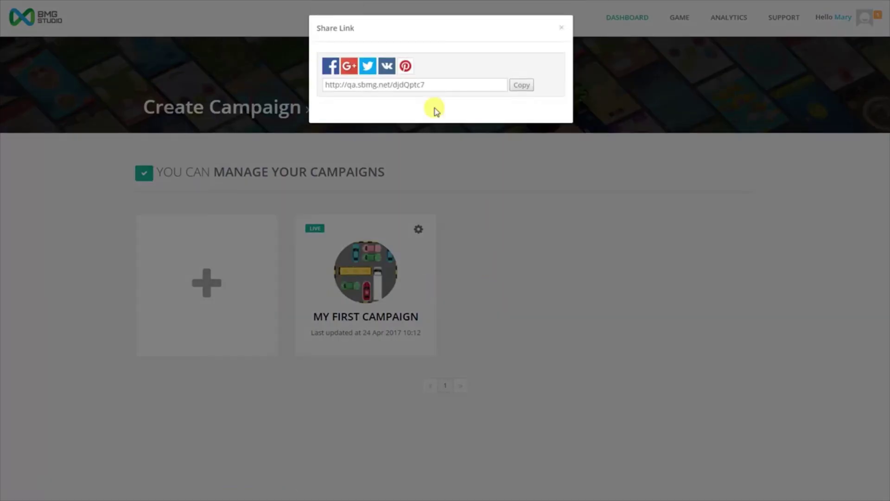
pyautogui.click(563, 30)
pyautogui.click(414, 230)
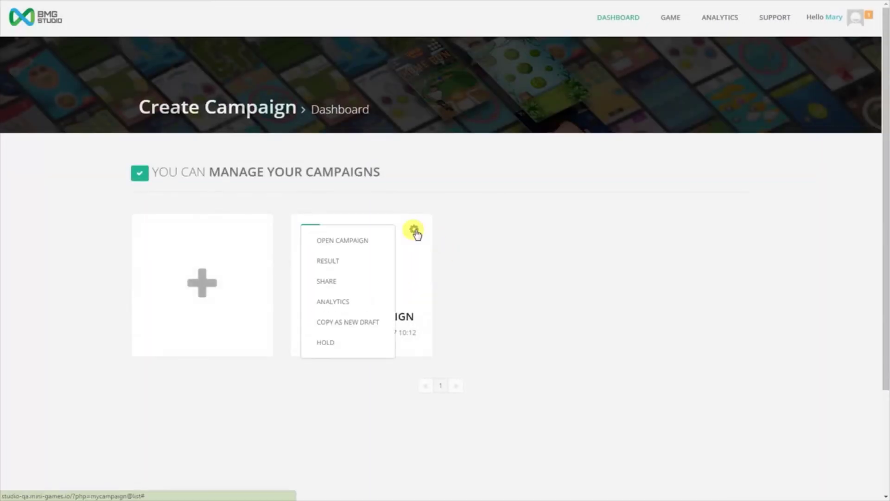
pyautogui.click(354, 303)
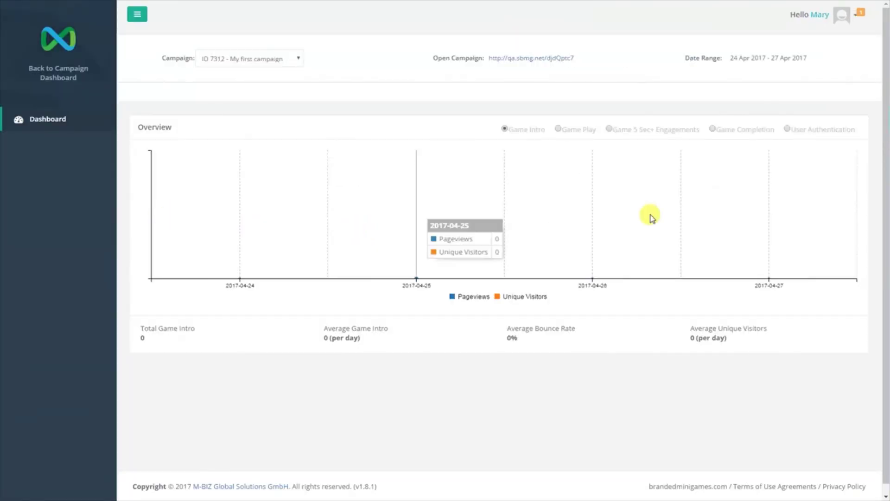
pyautogui.click(72, 78)
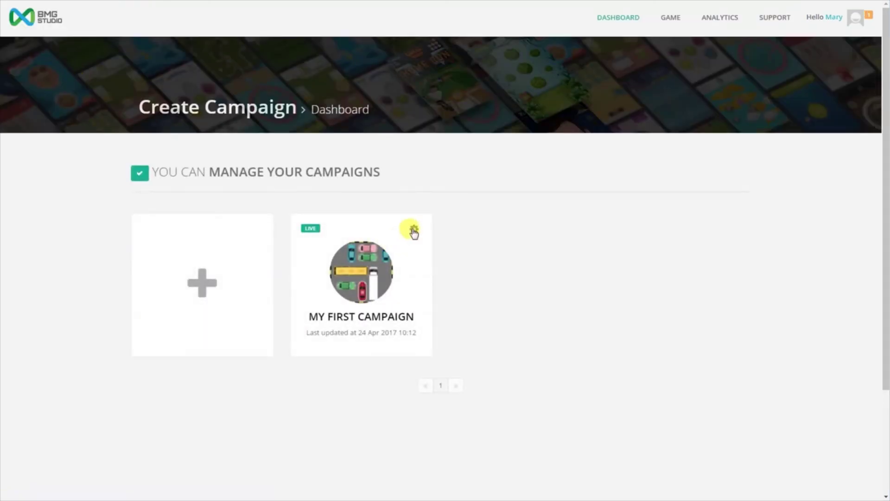
pyautogui.click(414, 230)
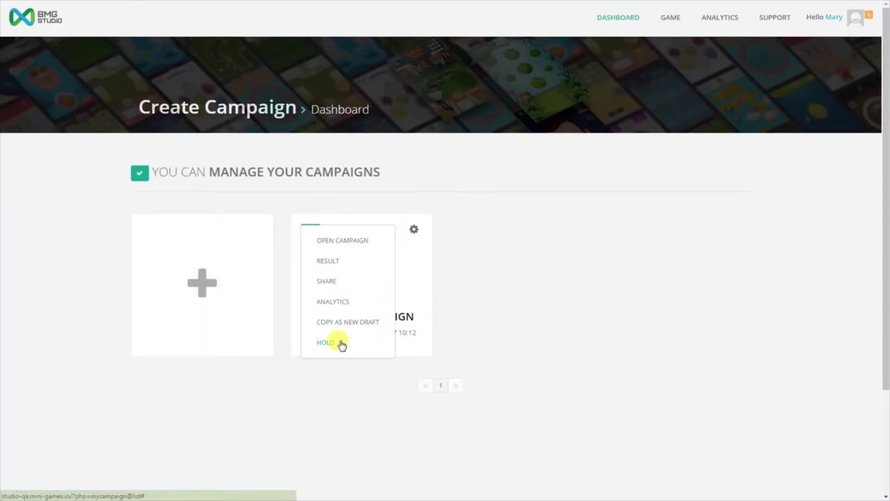
pyautogui.click(506, 315)
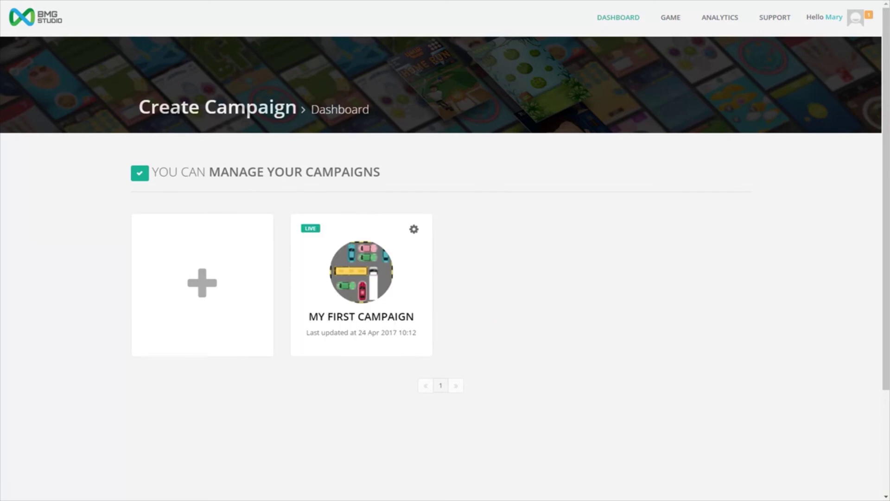